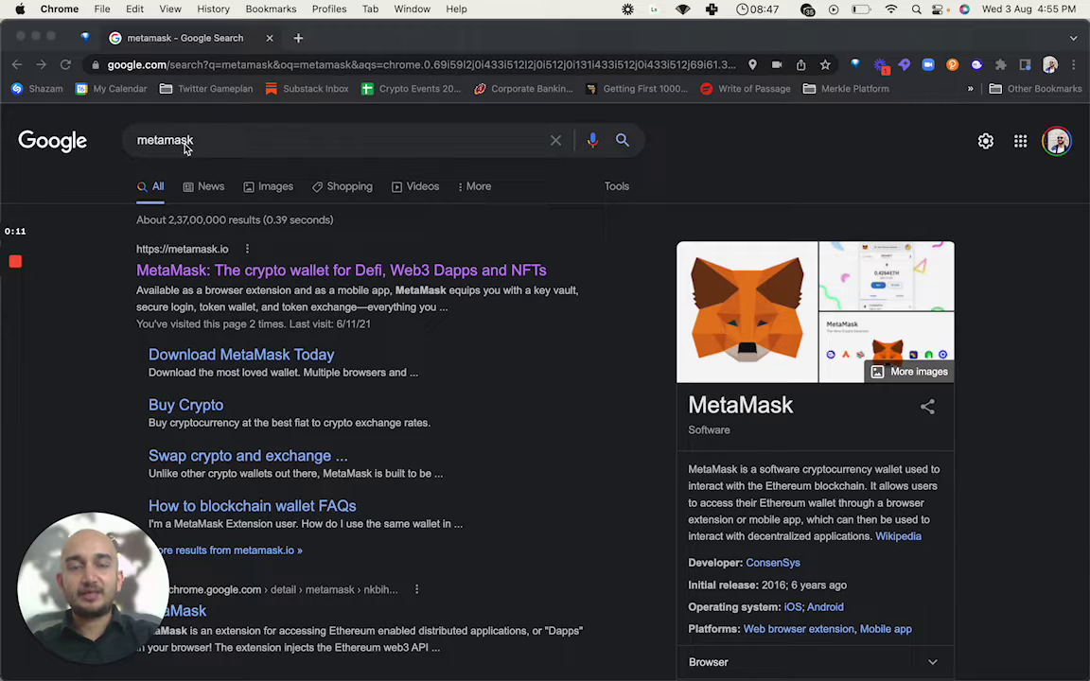
# Bring the browser window with the Google 'metamask' search results to the front
pyautogui.click(192, 250)
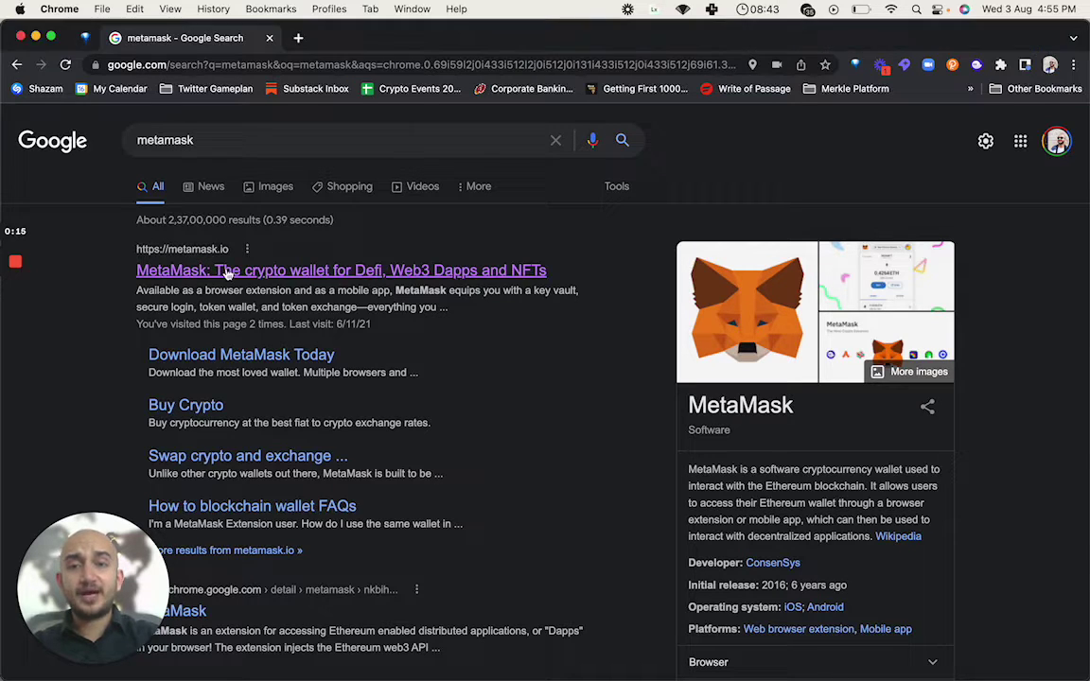
# Open metamask.io from the results and scroll down its crypto wallet landing page
pyautogui.click(230, 271)
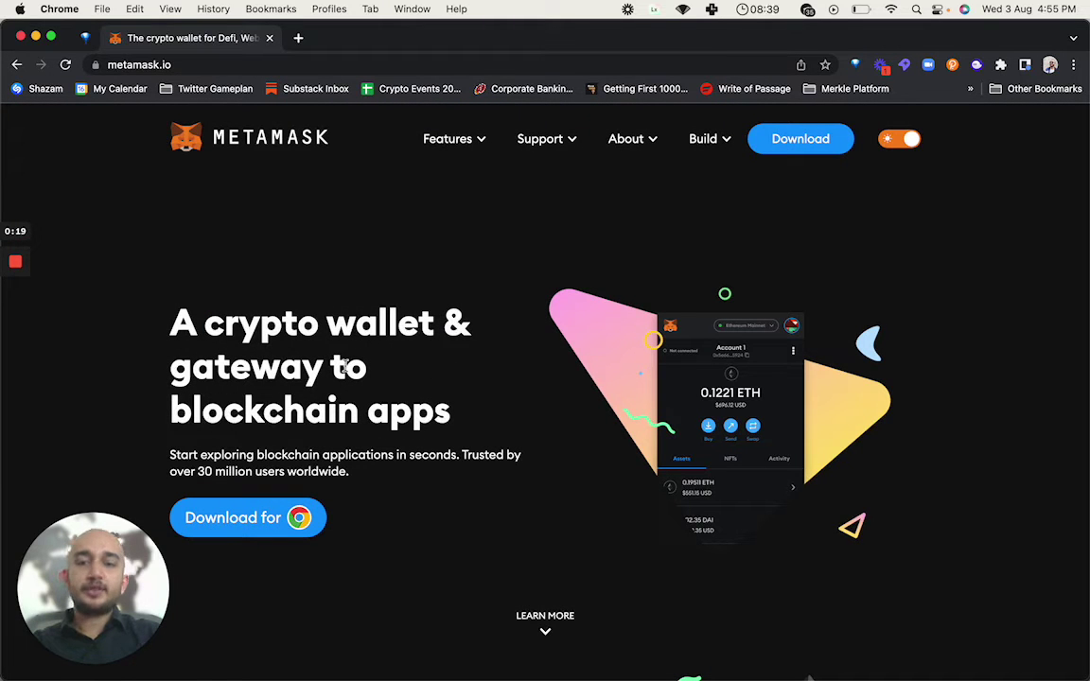
pyautogui.scroll(-1, 346, 367)
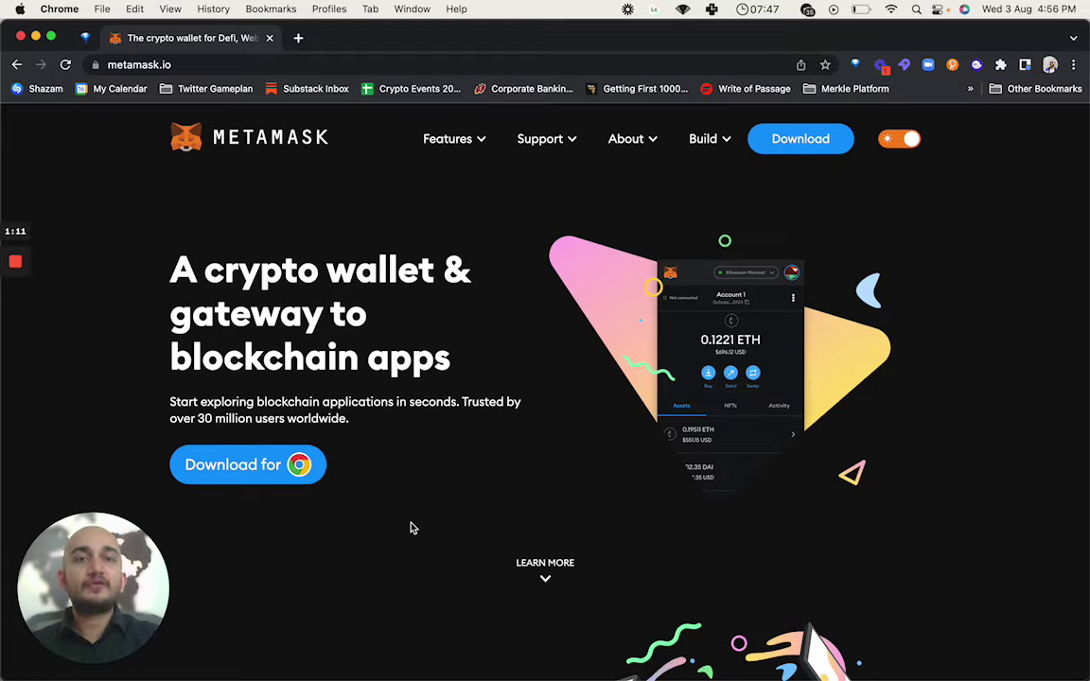
# Add the MetaMask extension to Chrome from its Chrome Web Store page
pyautogui.click(269, 470)
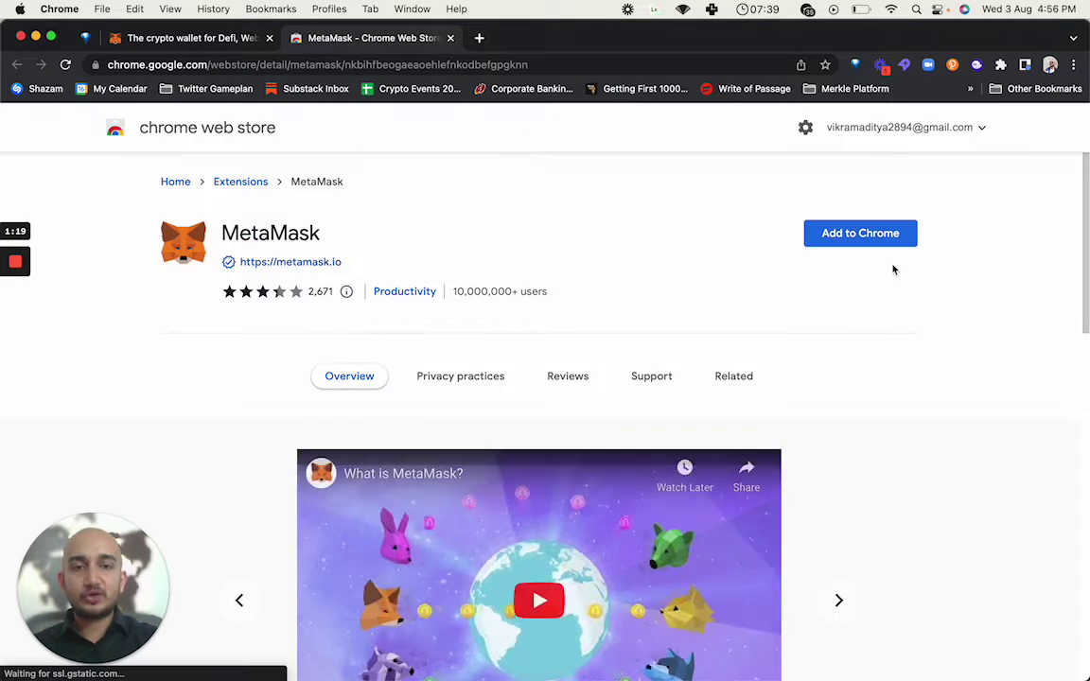
pyautogui.click(843, 237)
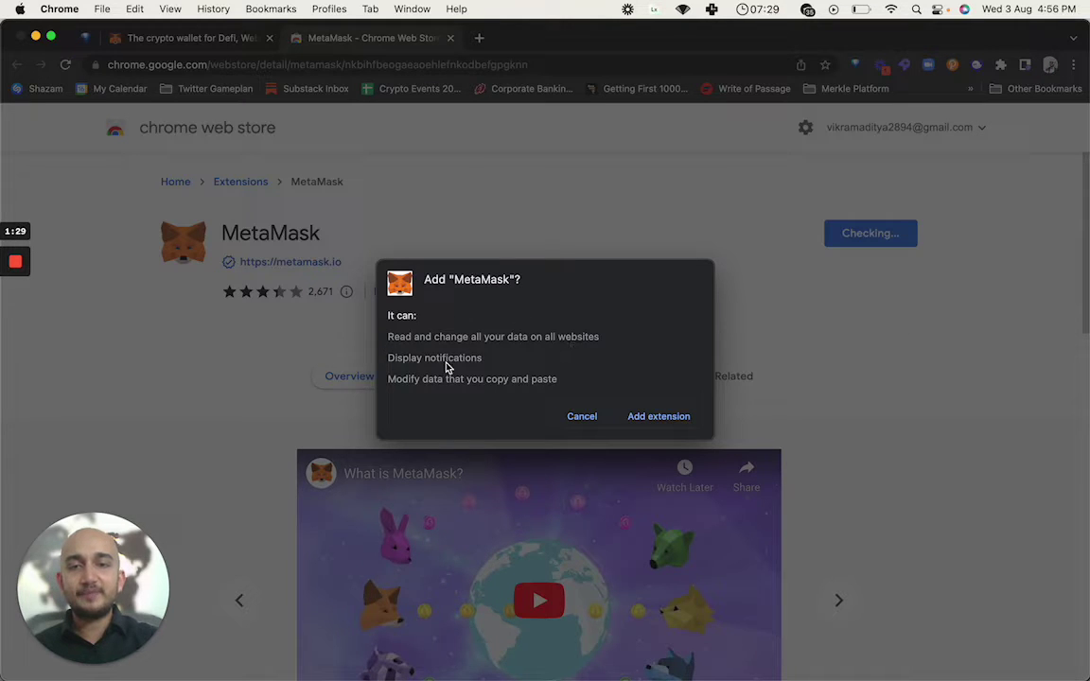
pyautogui.click(670, 418)
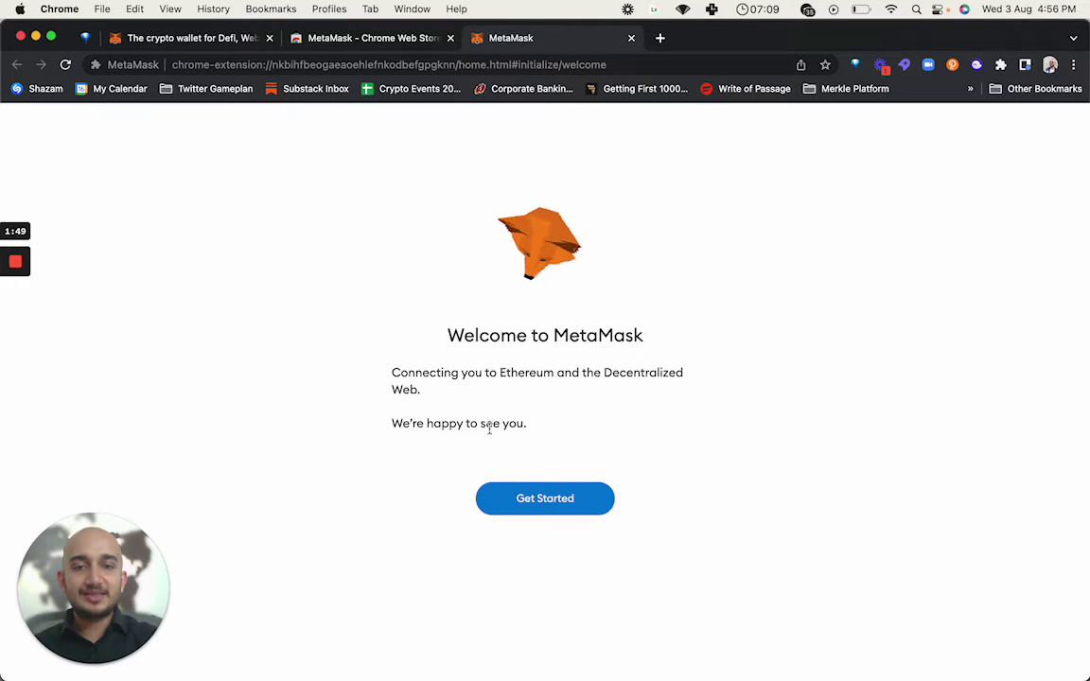
# Click Get Started on the Welcome to MetaMask page
pyautogui.click(588, 509)
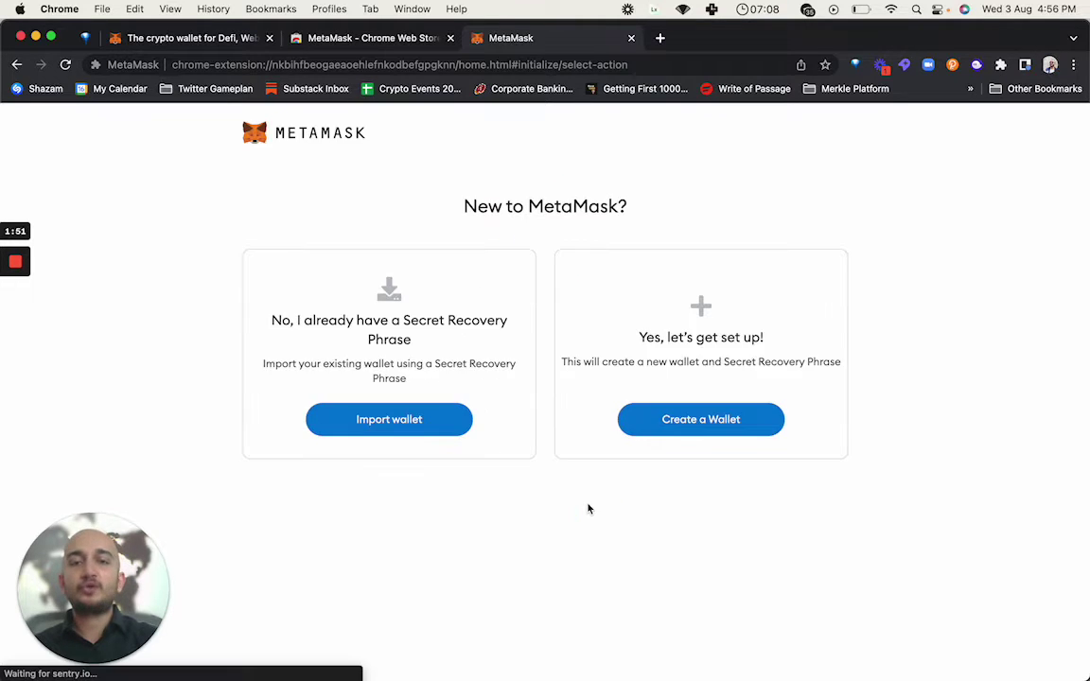
# Choose to create a new wallet and agree to share anonymous usage data
pyautogui.click(704, 422)
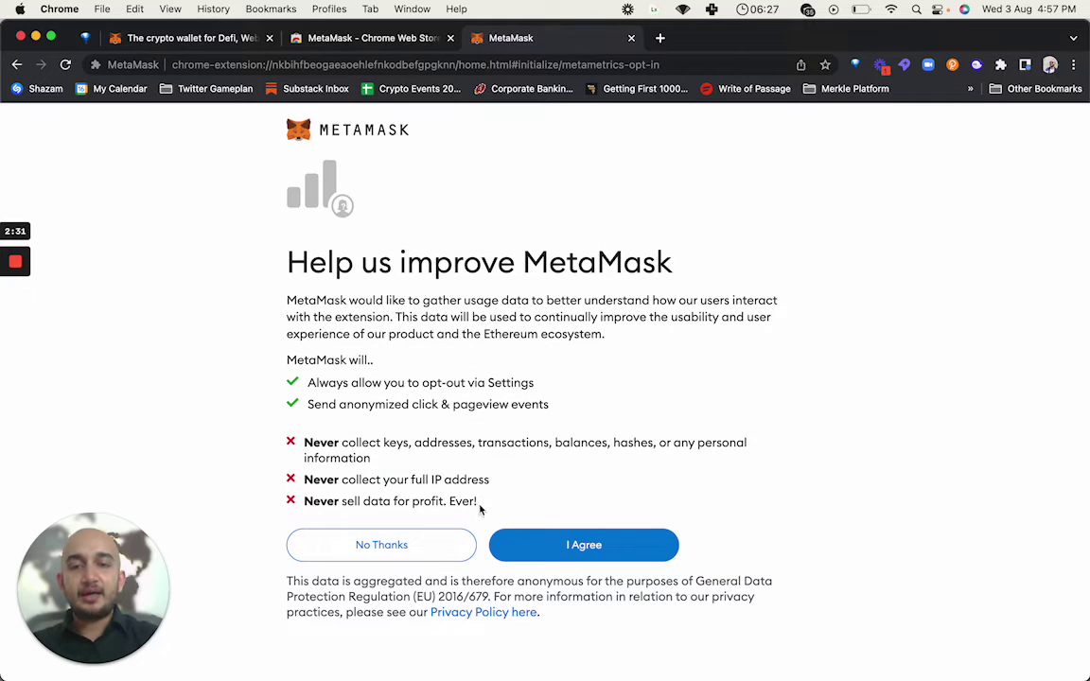
pyautogui.moveTo(481, 510); pyautogui.dragTo(330, 458)
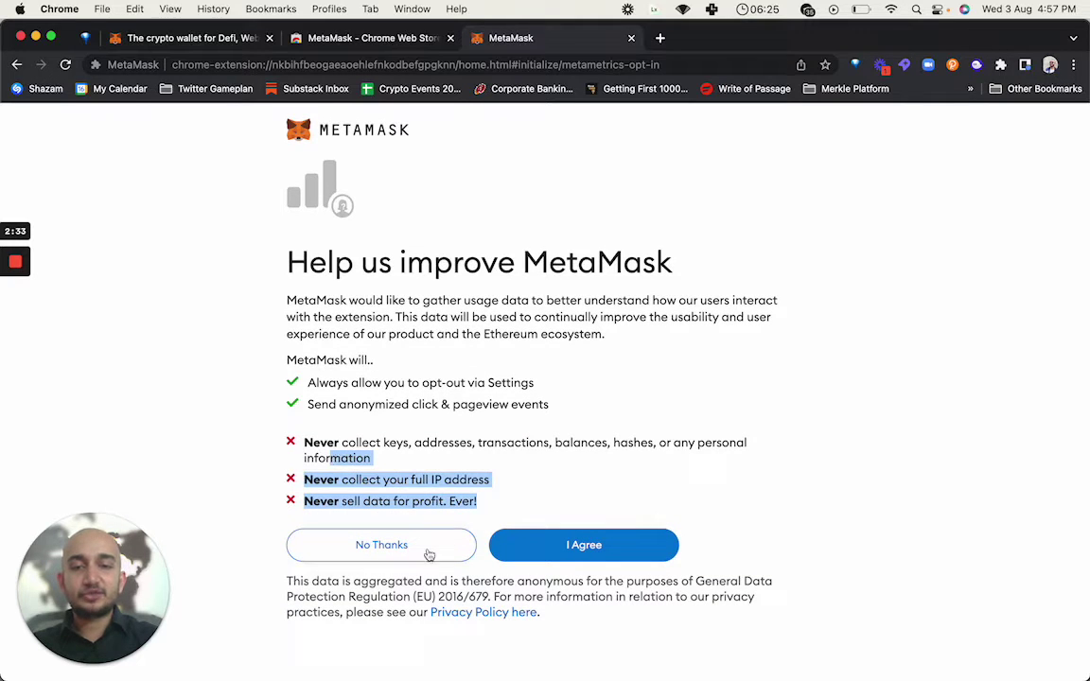
pyautogui.click(590, 497)
pyautogui.click(590, 547)
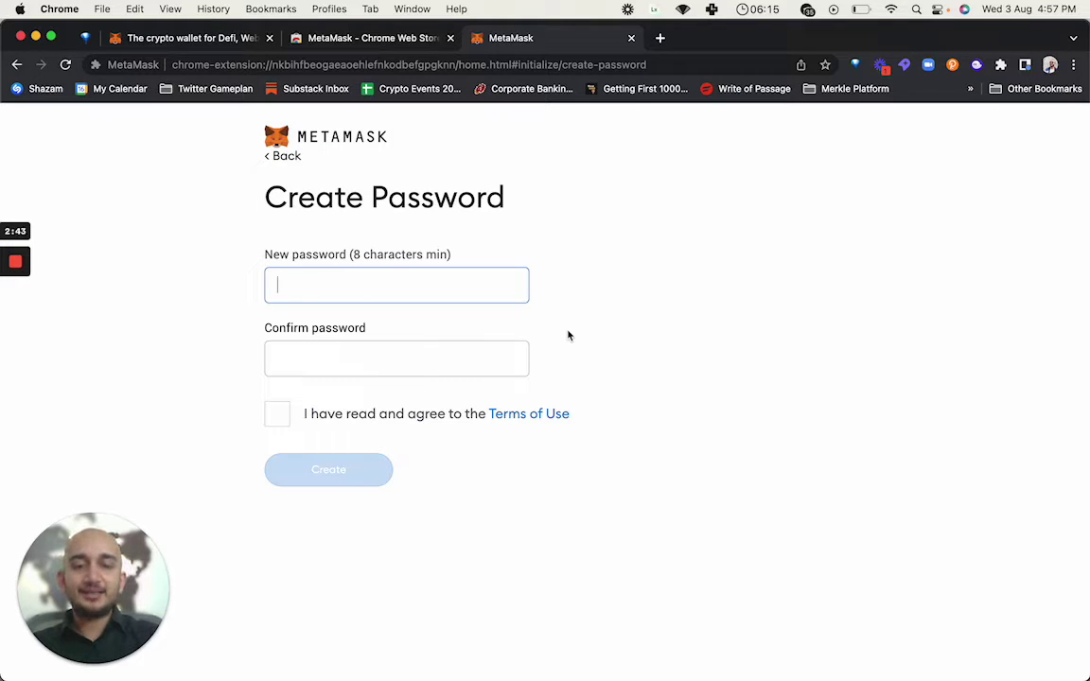
# Set a matching new and confirm password, accept the Terms of Use, and create the wallet
pyautogui.write('••••••')
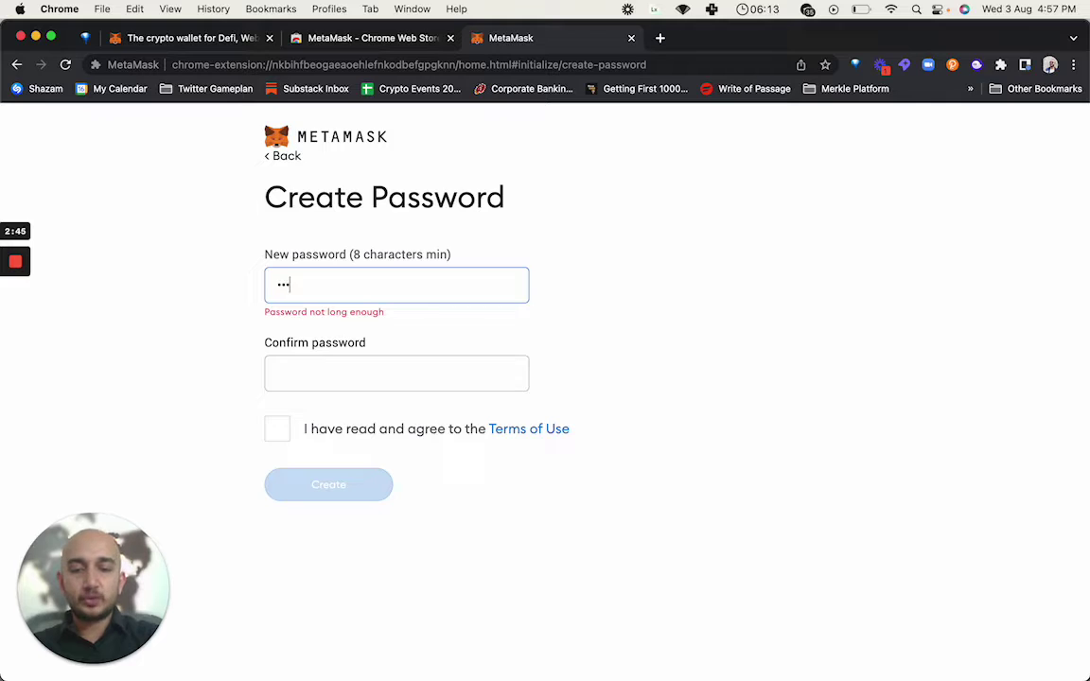
pyautogui.write('•••••')
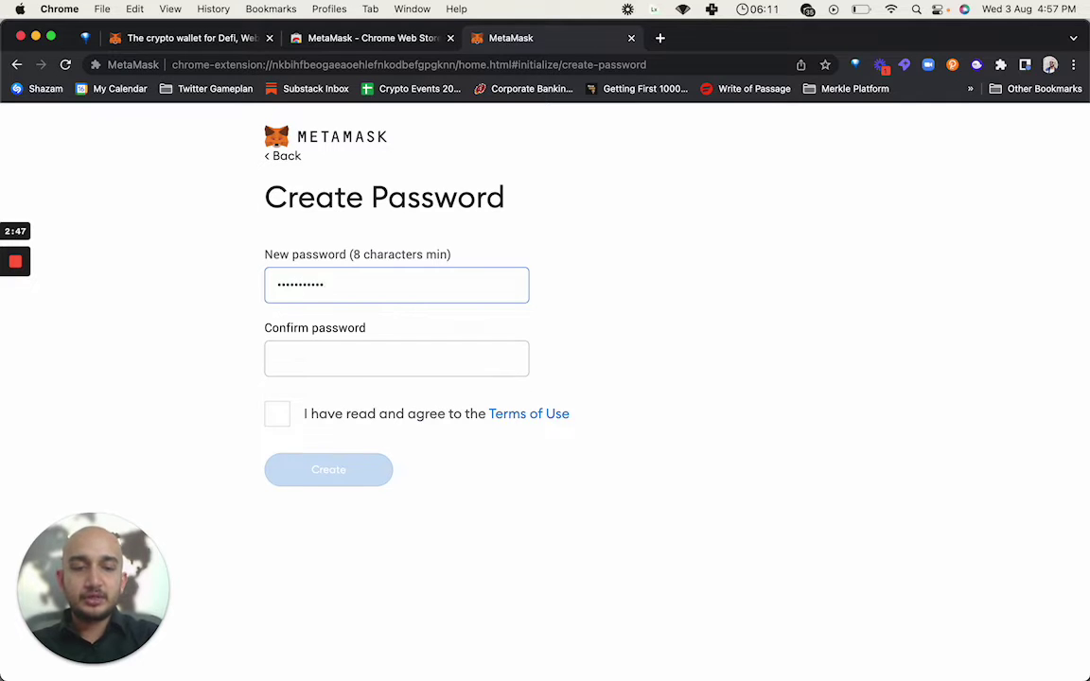
pyautogui.write('•••••')
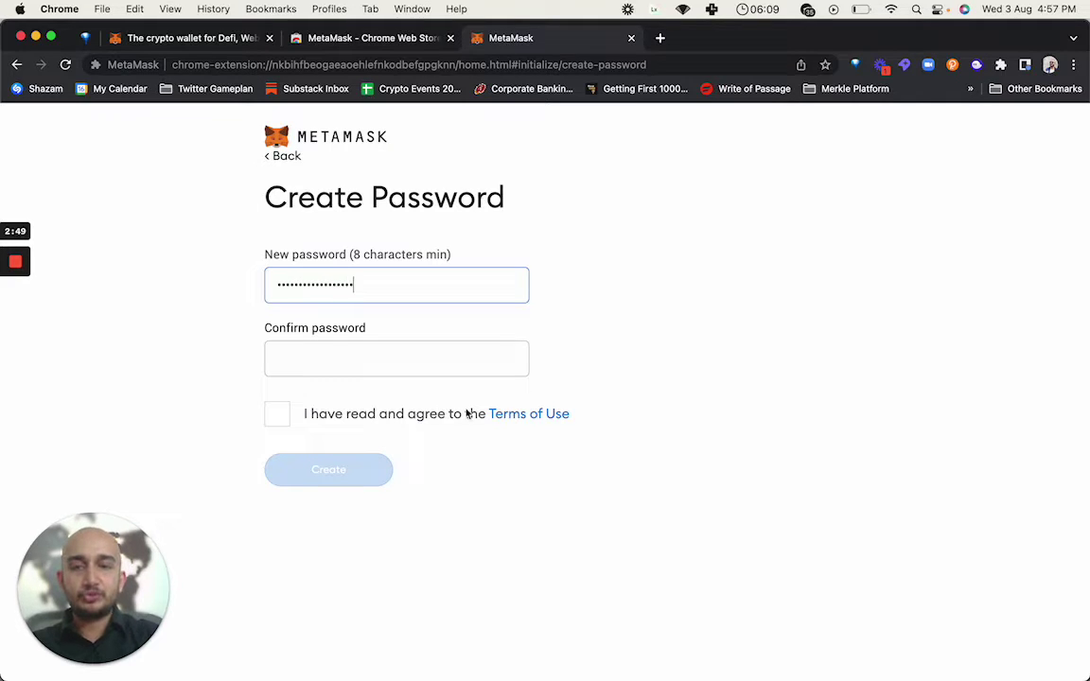
pyautogui.click(365, 364)
pyautogui.write('•••••')
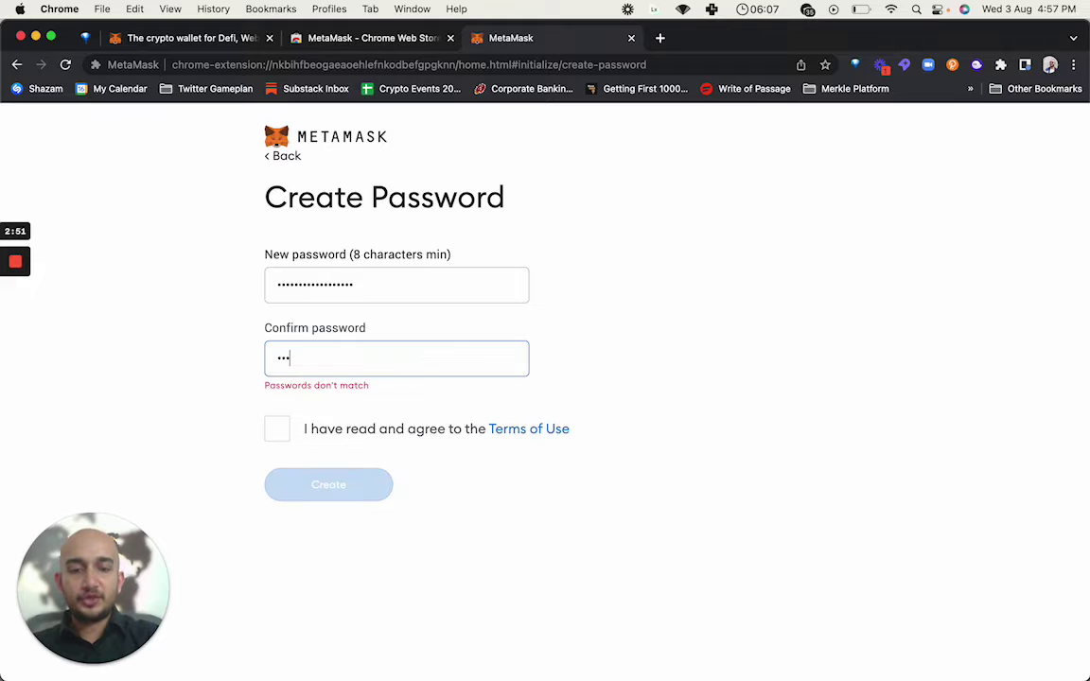
pyautogui.write('•••••••')
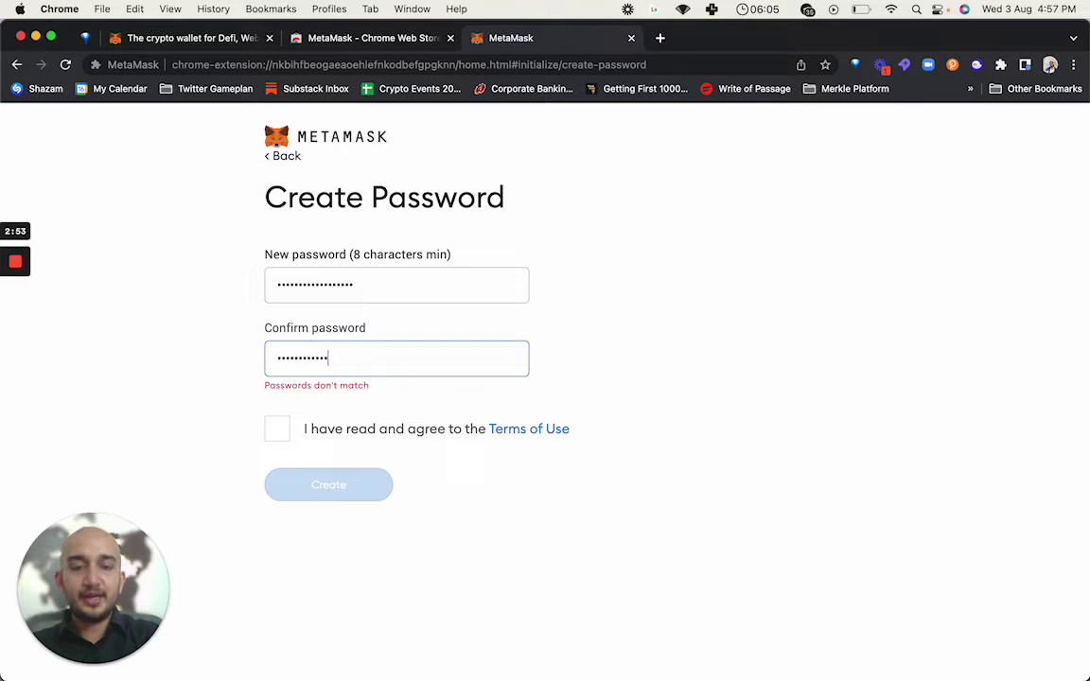
pyautogui.write('••••')
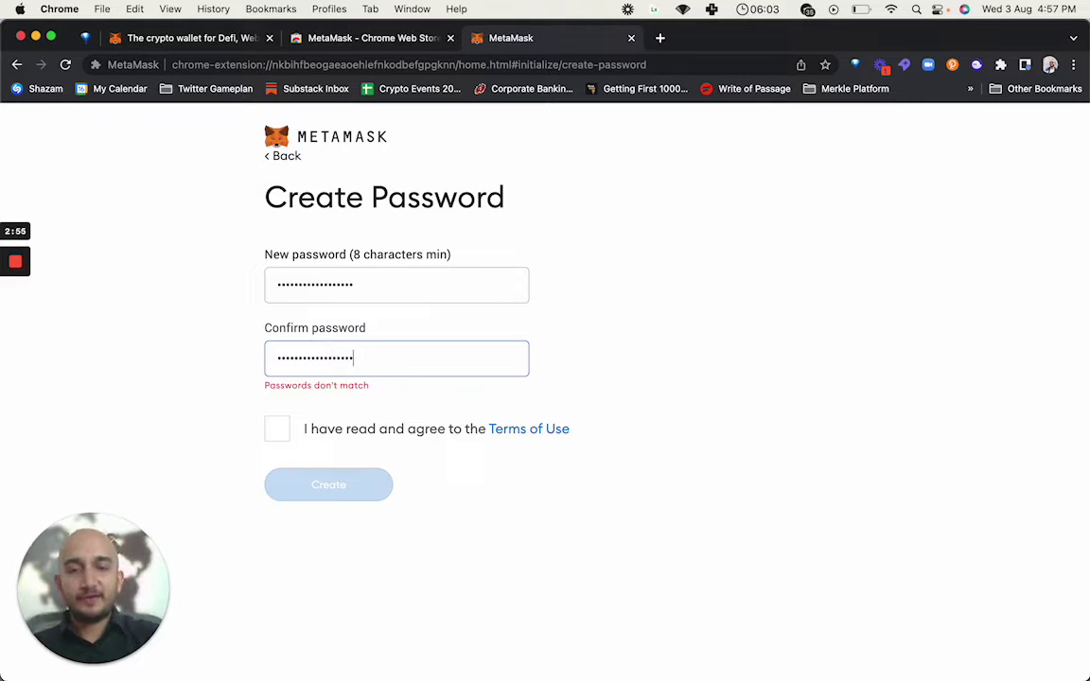
pyautogui.click(281, 426)
pyautogui.click(348, 357)
pyautogui.doubleClick(340, 359)
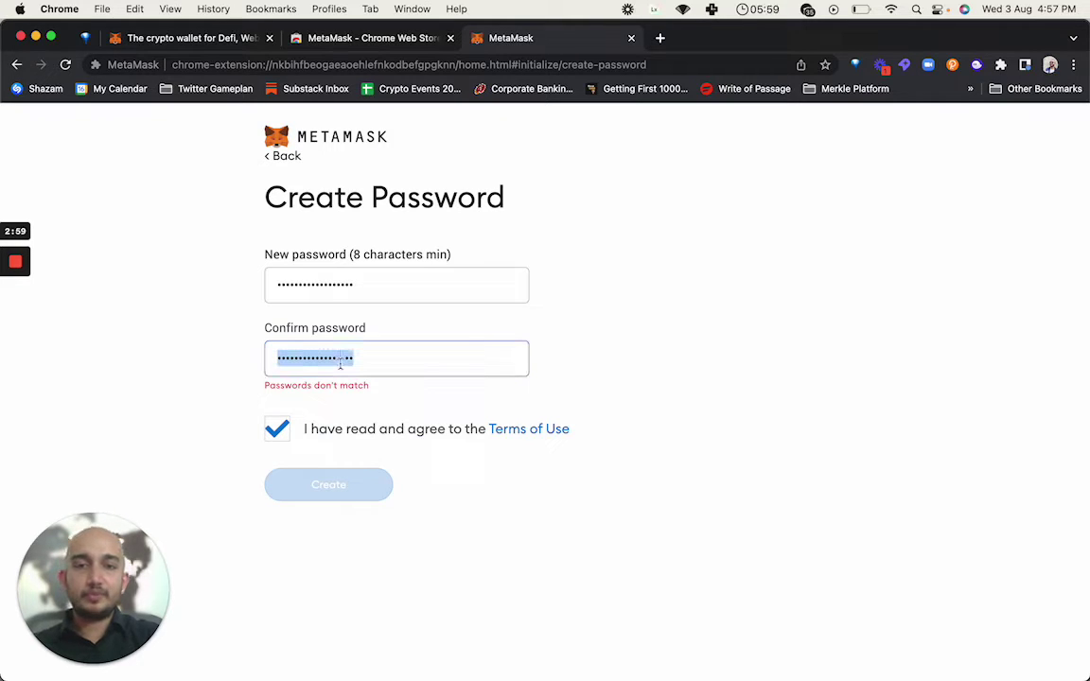
pyautogui.write('•••••••••••')
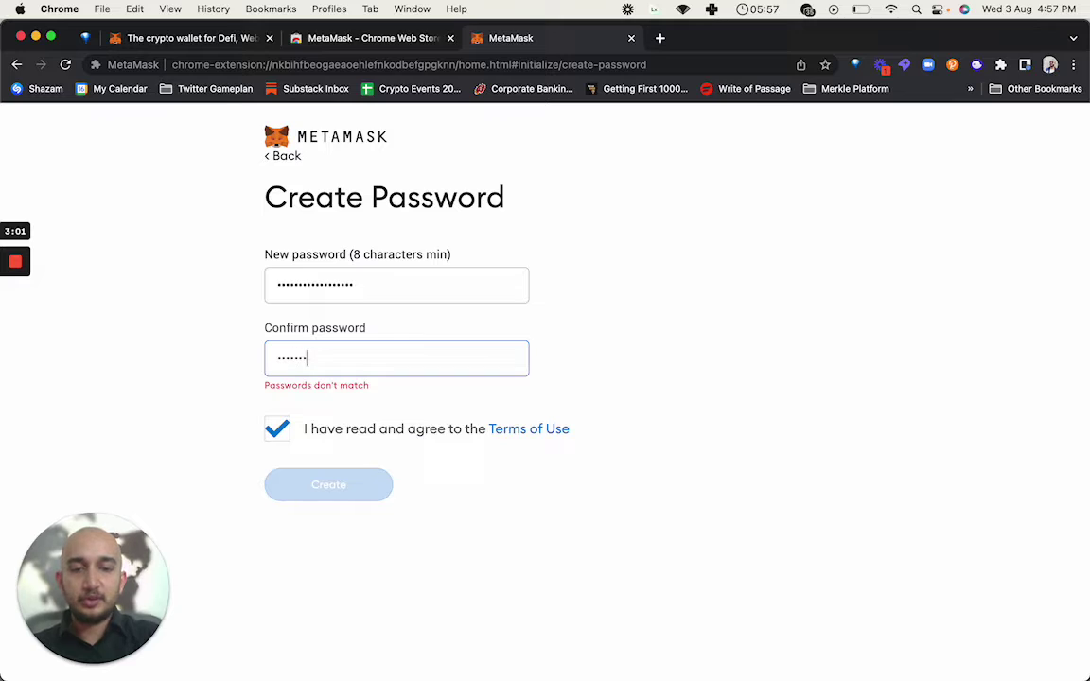
pyautogui.write('•••••')
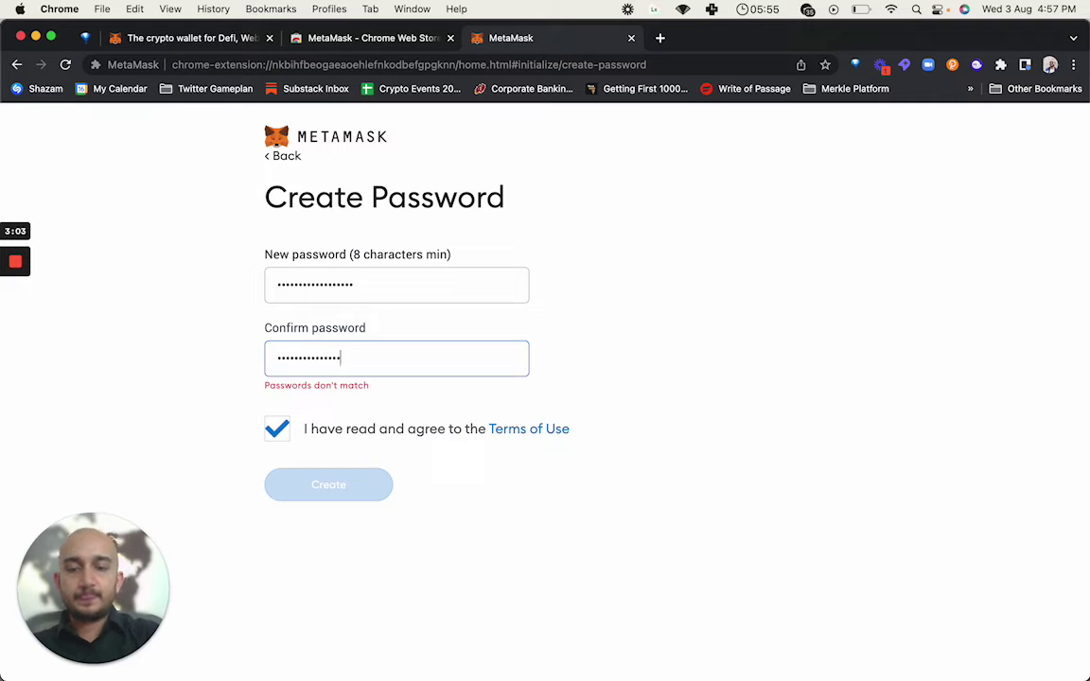
pyautogui.doubleClick(312, 284)
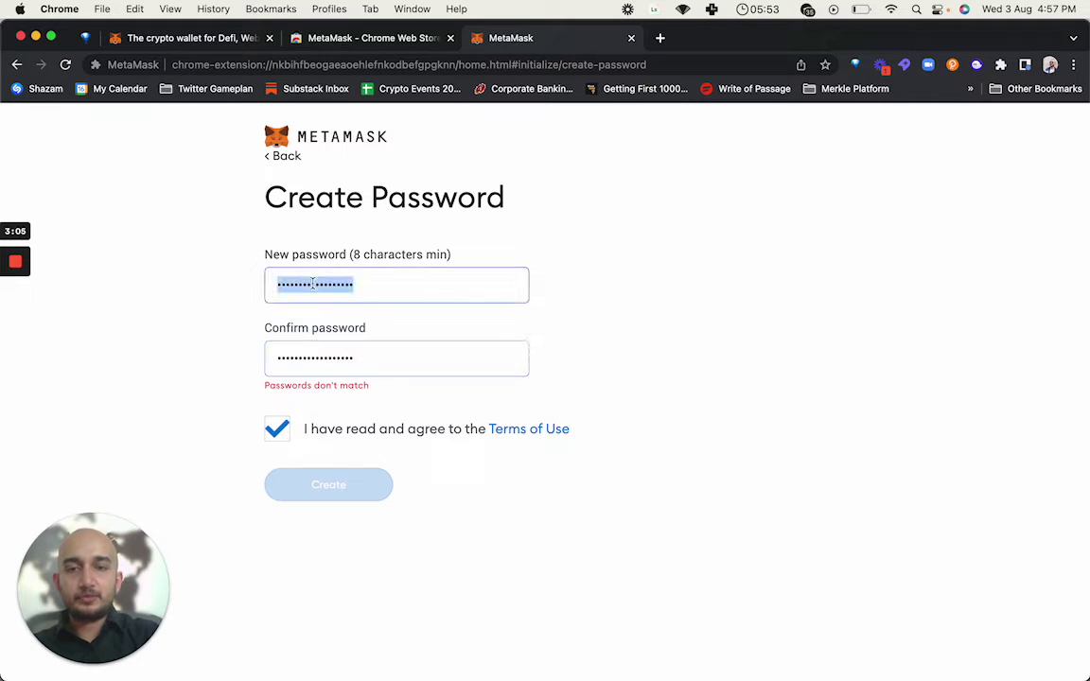
pyautogui.write('•••')
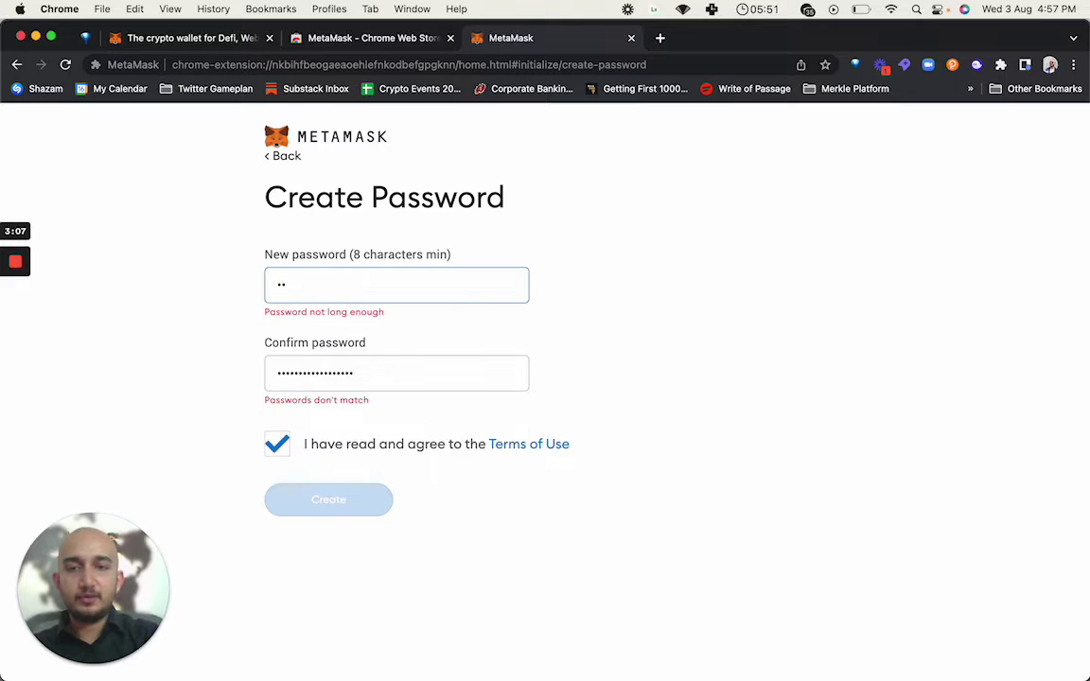
pyautogui.write('•••••••••')
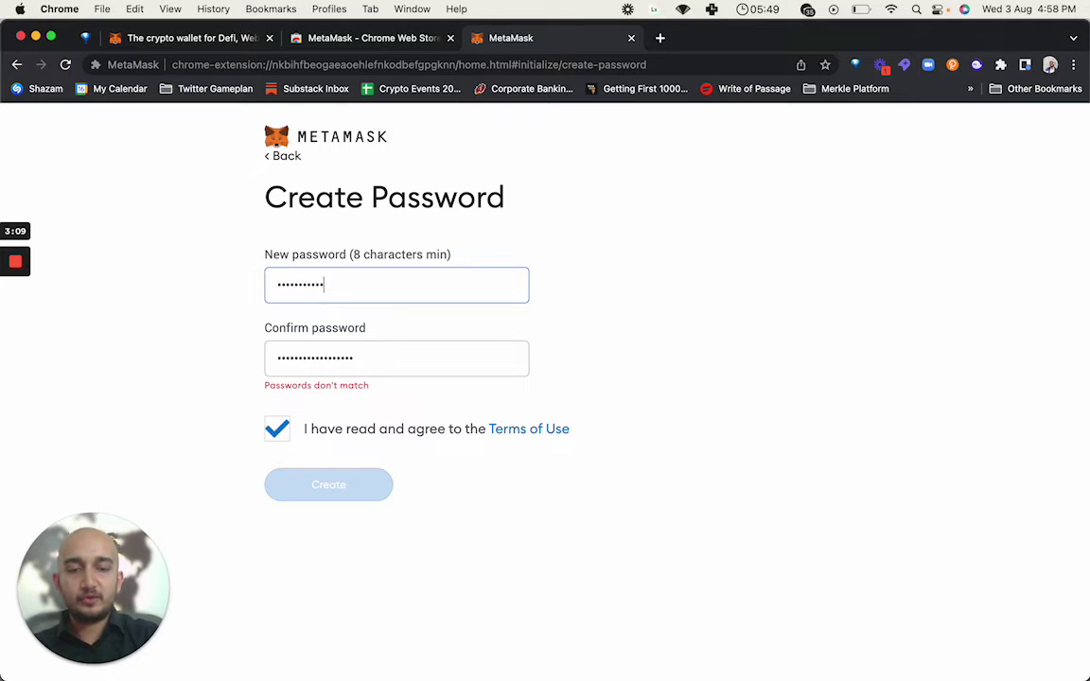
pyautogui.write('•••••')
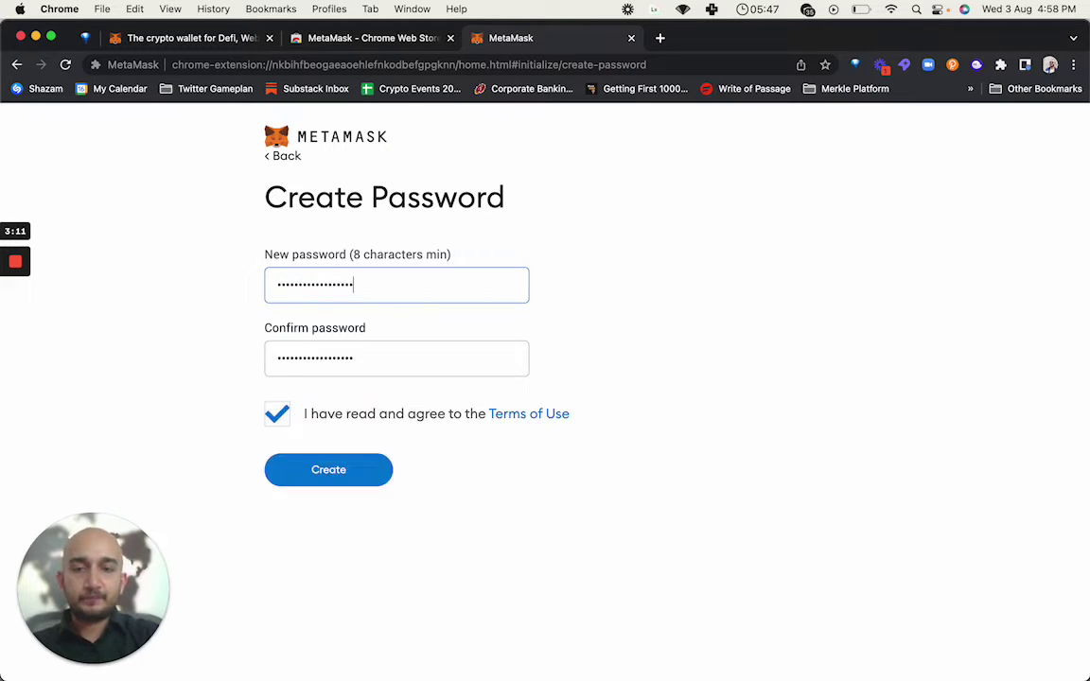
pyautogui.click(341, 471)
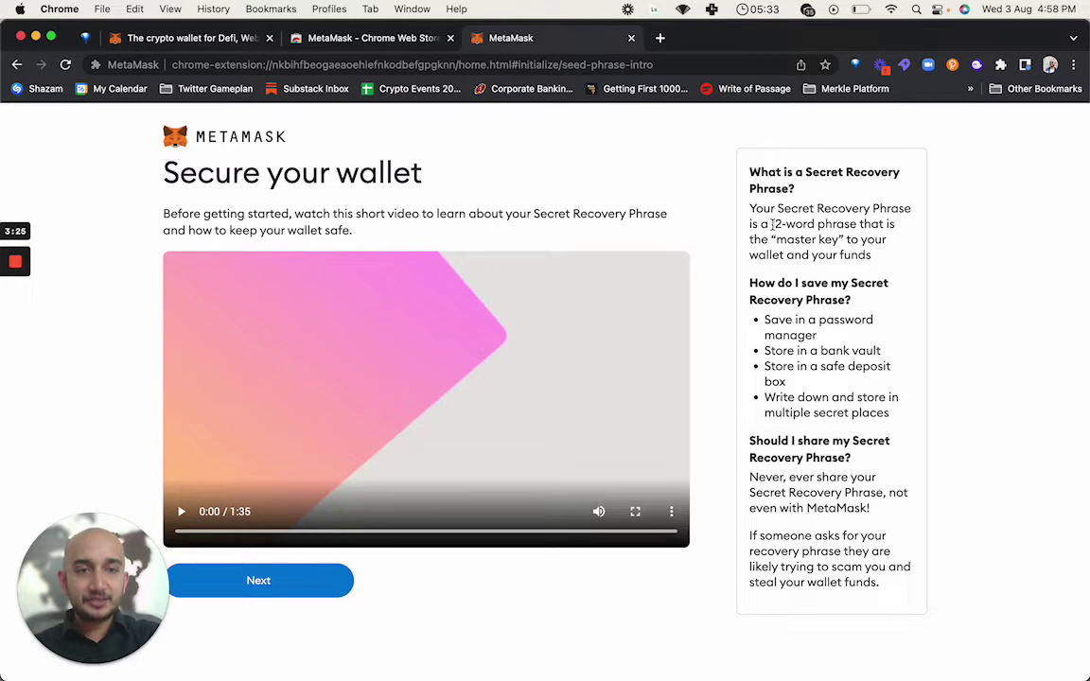
# Review the Secure your wallet tips about the 12-word phrase and continue
pyautogui.moveTo(770, 224); pyautogui.dragTo(761, 325)
pyautogui.click(821, 339)
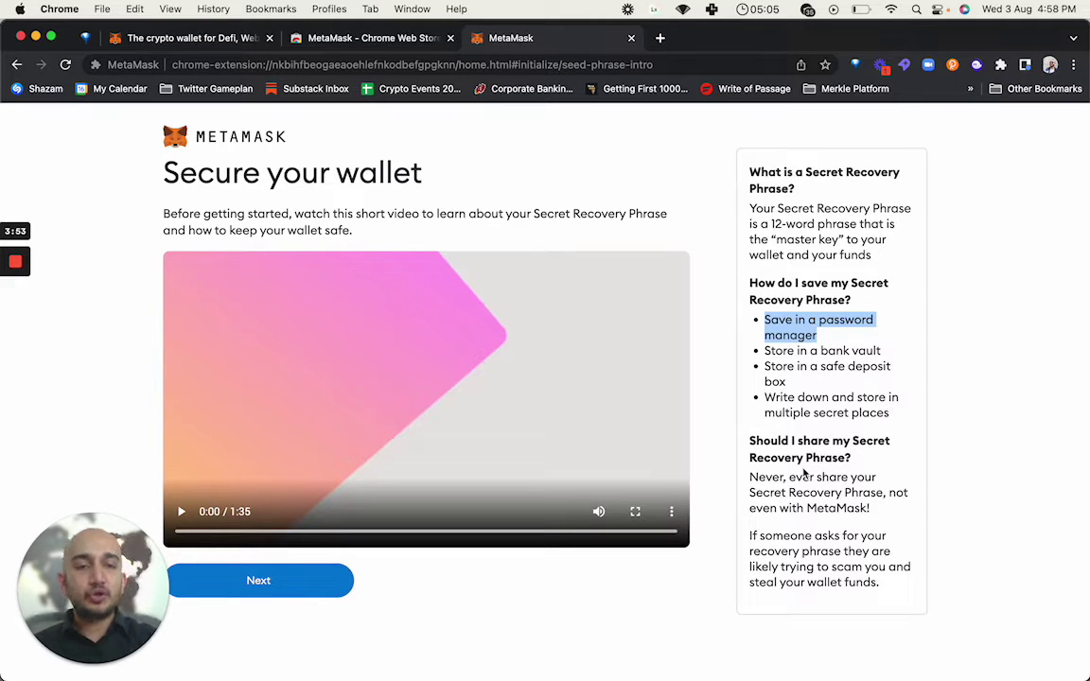
pyautogui.moveTo(750, 478); pyautogui.dragTo(868, 511)
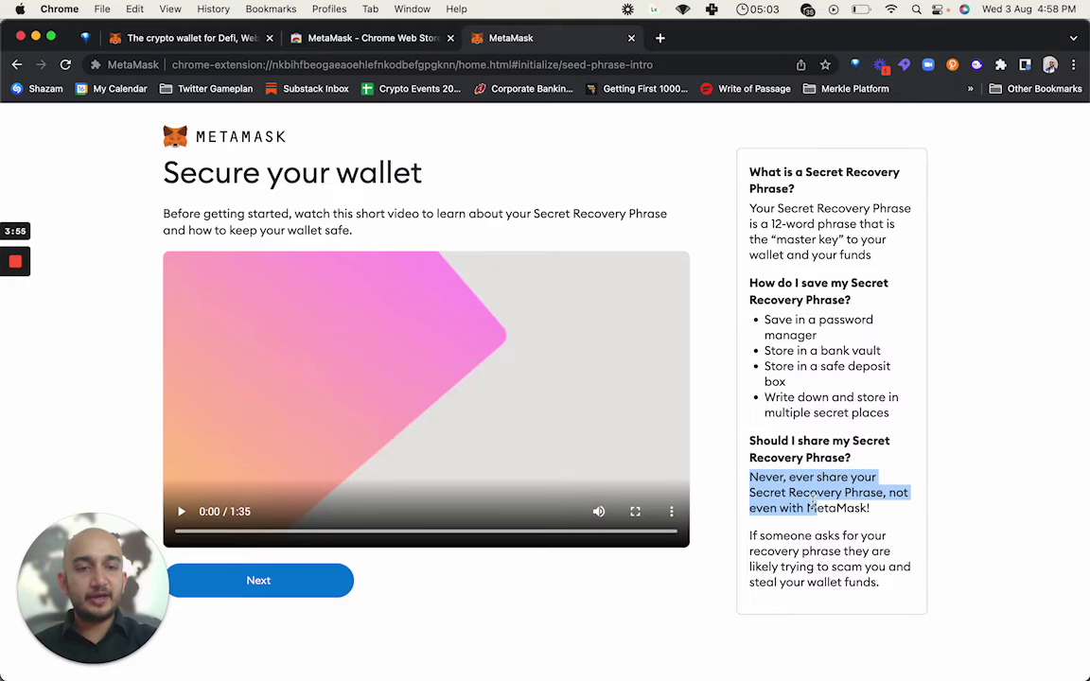
pyautogui.click(295, 586)
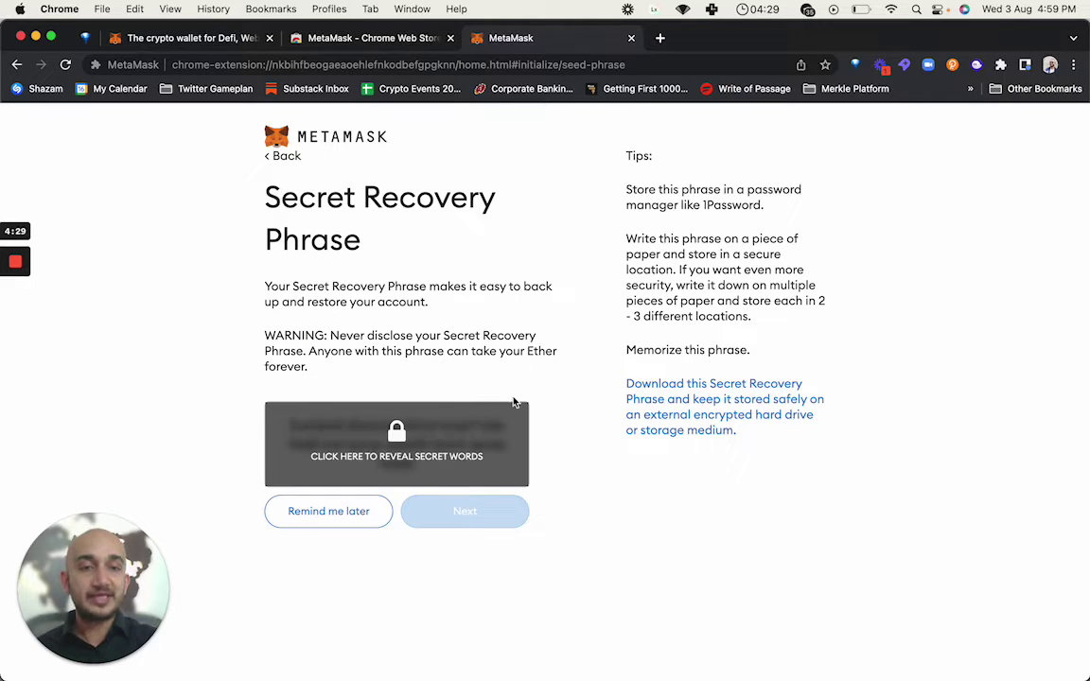
# Reveal and select all 12 recovery words, then switch to the 'Metamask Wallet' note
pyautogui.click(398, 435)
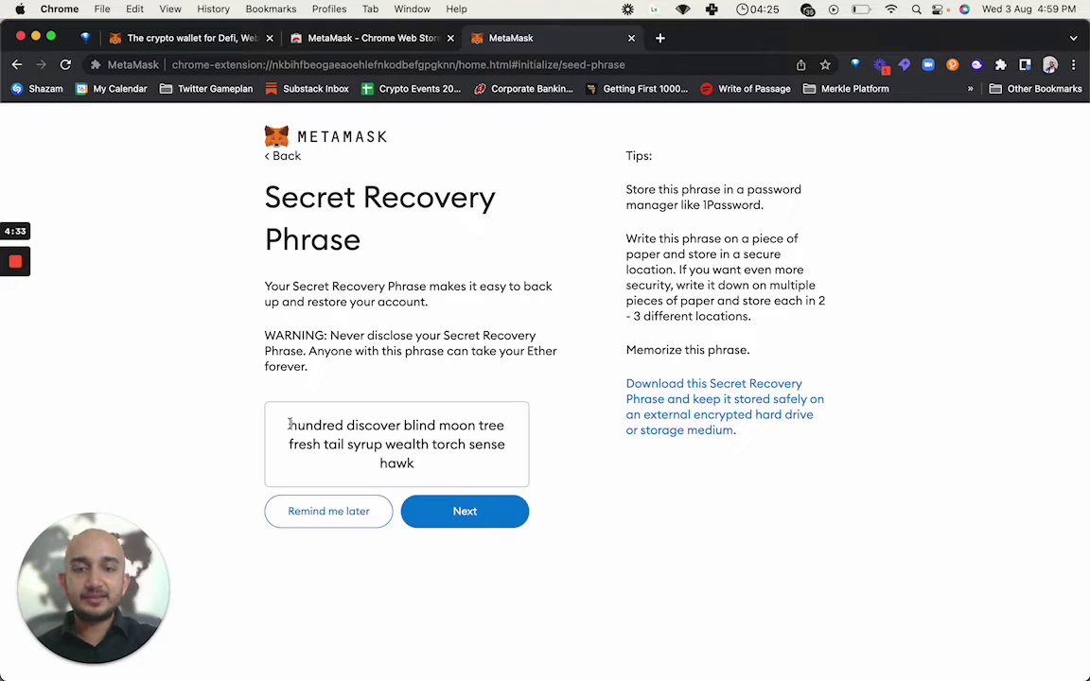
pyautogui.moveTo(289, 424); pyautogui.dragTo(424, 467)
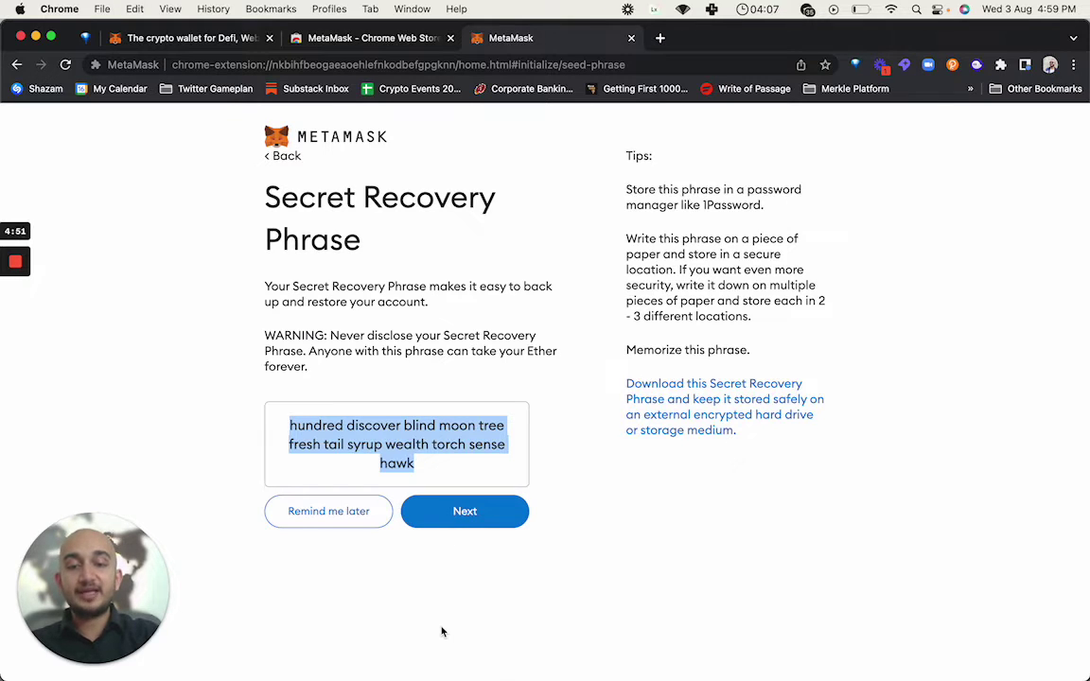
pyautogui.click(304, 651)
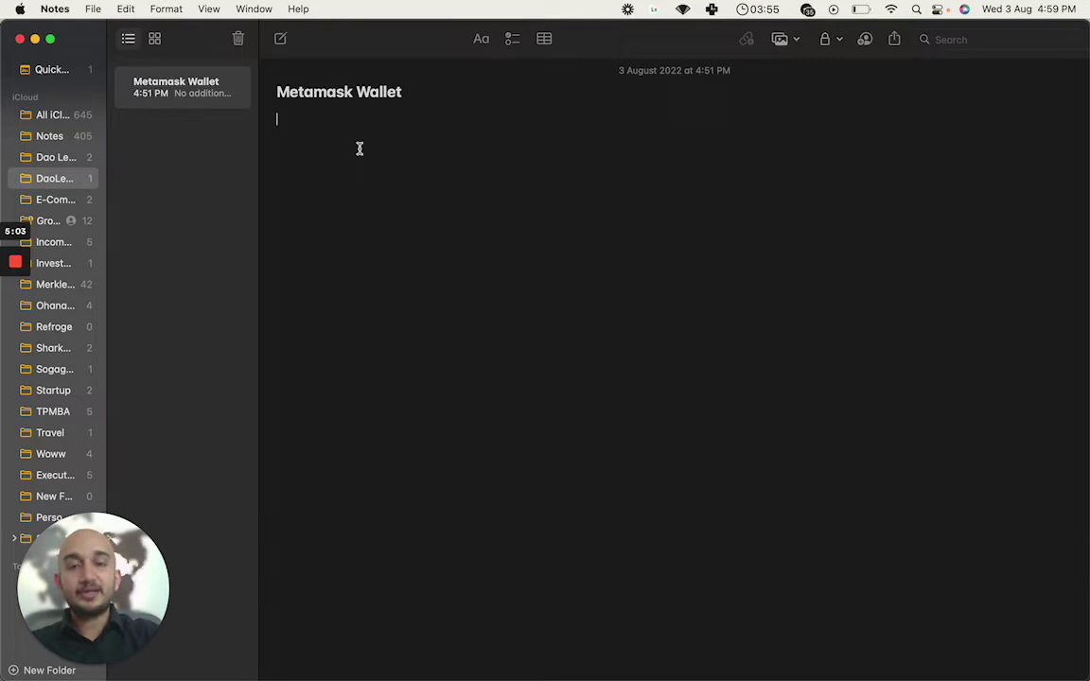
# Paste the phrase into the note under a 'Secret Recovery Phrase' heading, then continue in MetaMask
pyautogui.press('super+v')
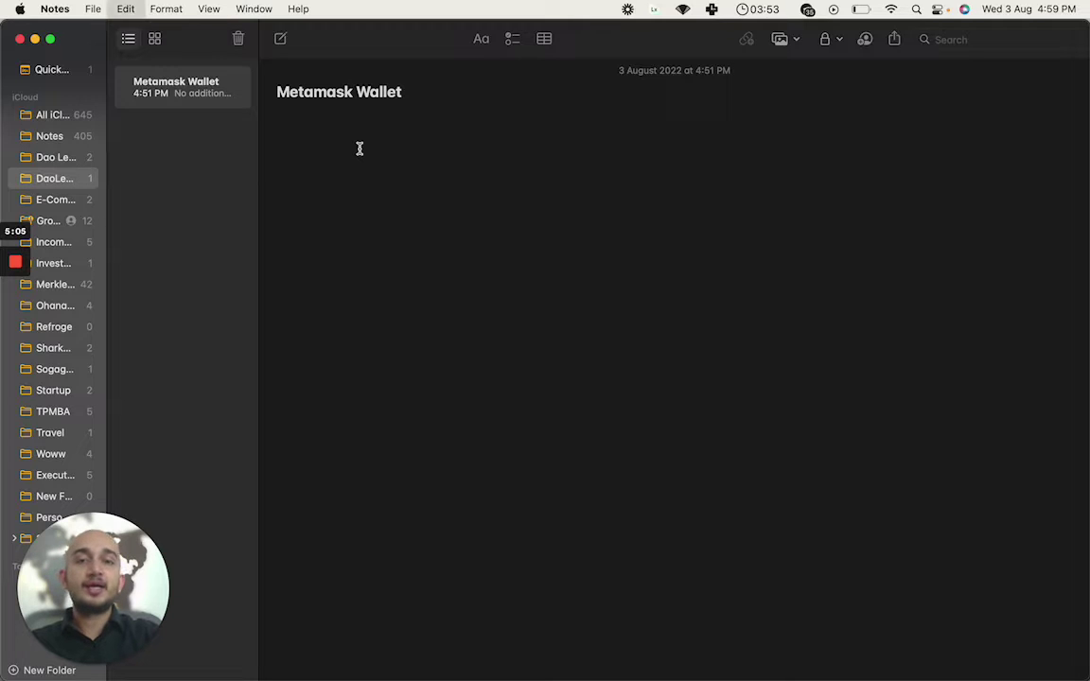
pyautogui.click(424, 104)
pyautogui.press('Return')
pyautogui.write('Secret')
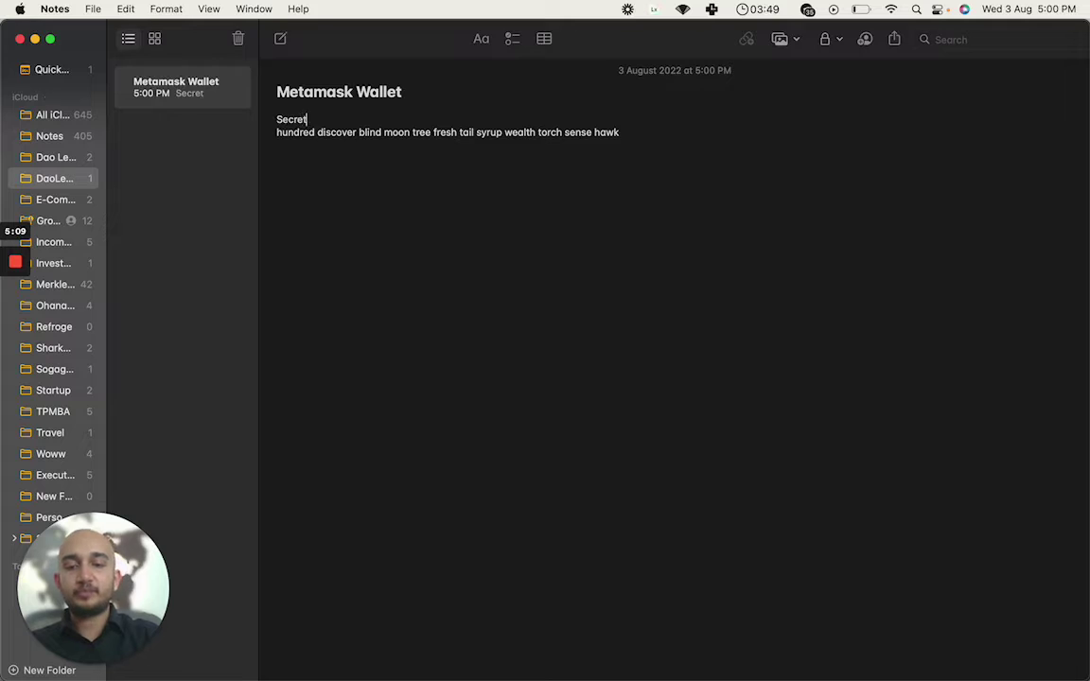
pyautogui.write(' Recovery')
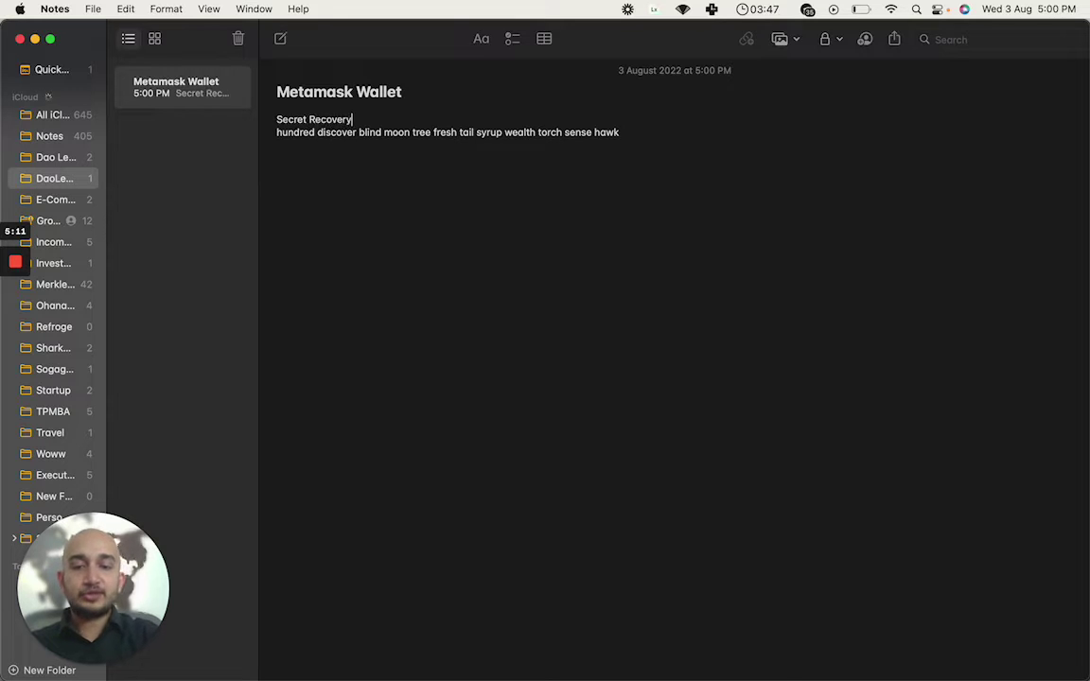
pyautogui.write(' Phrase')
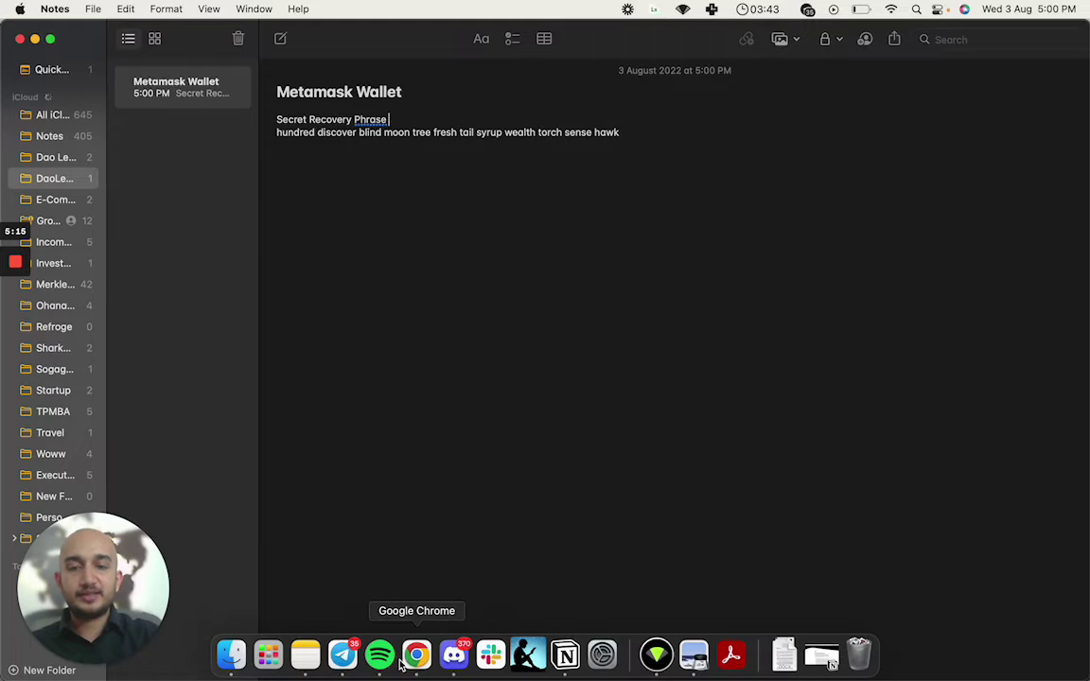
pyautogui.click(413, 656)
pyautogui.click(473, 511)
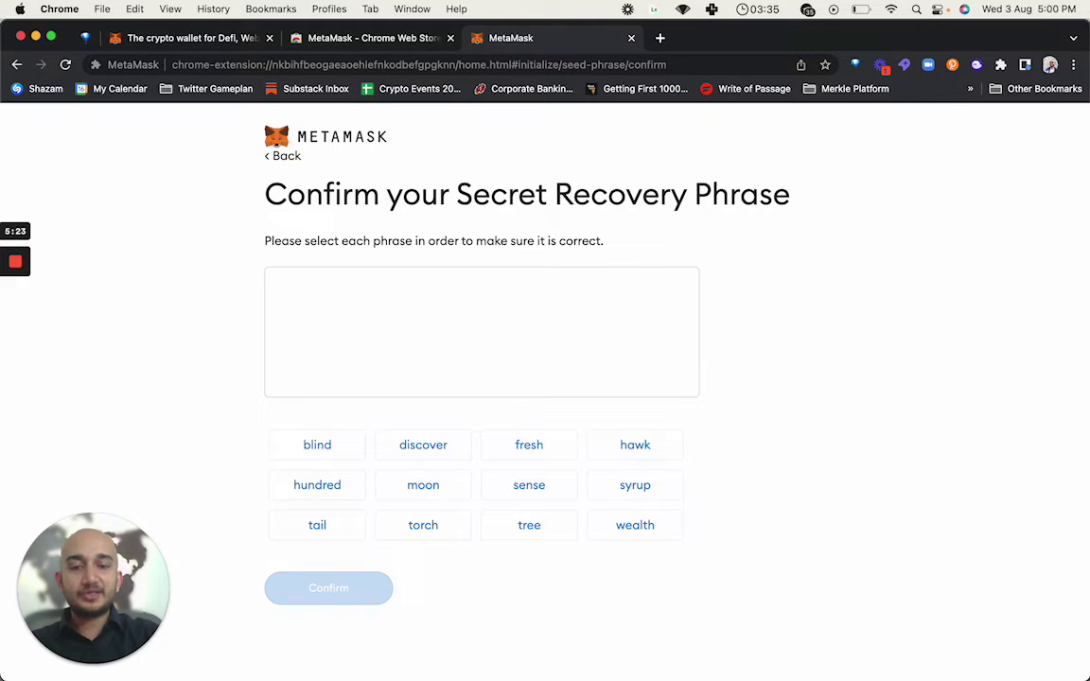
# Check the saved phrase in Notes and start picking the recovery words in order
pyautogui.moveTo(342, 667)
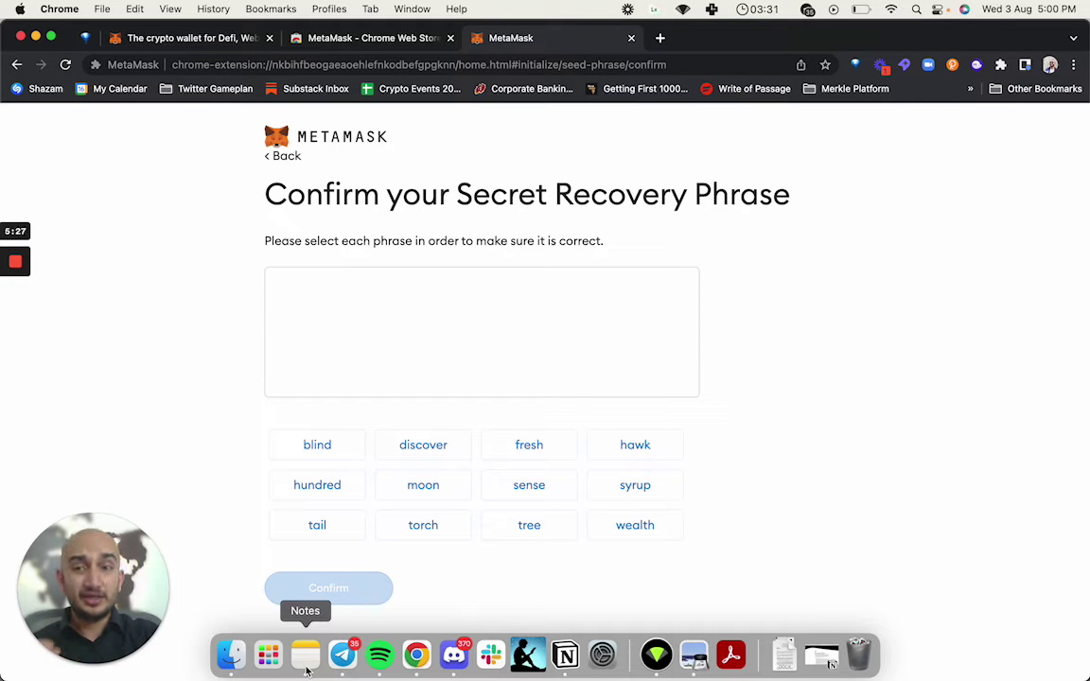
pyautogui.click(306, 669)
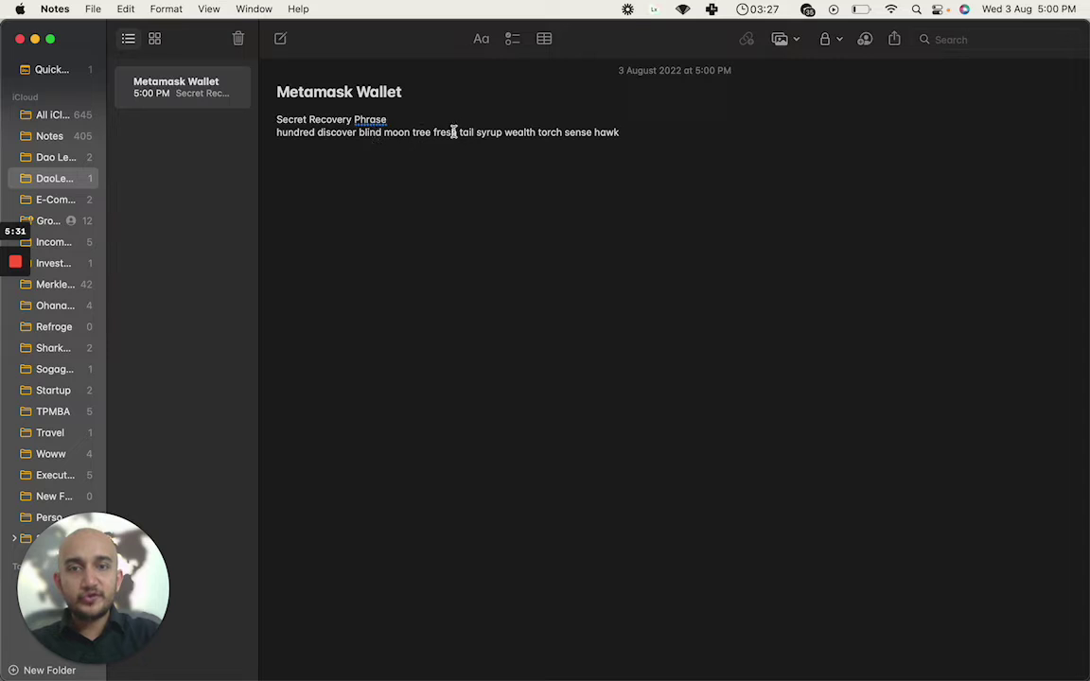
pyautogui.moveTo(318, 670)
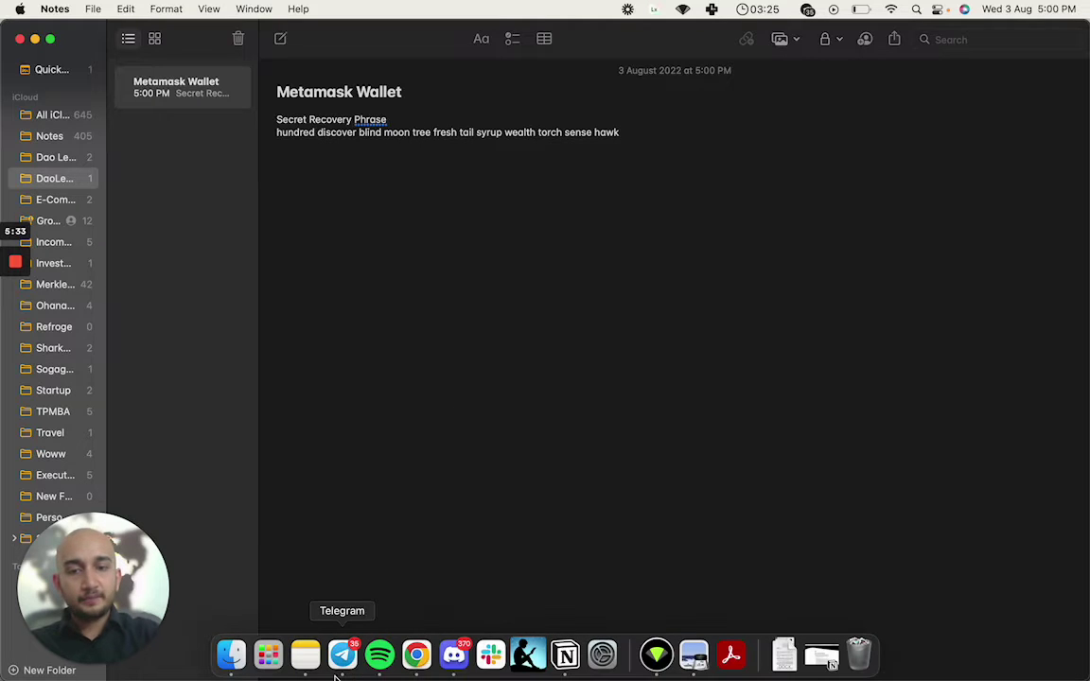
pyautogui.click(417, 655)
pyautogui.click(350, 485)
pyautogui.click(348, 457)
pyautogui.click(416, 484)
pyautogui.click(423, 454)
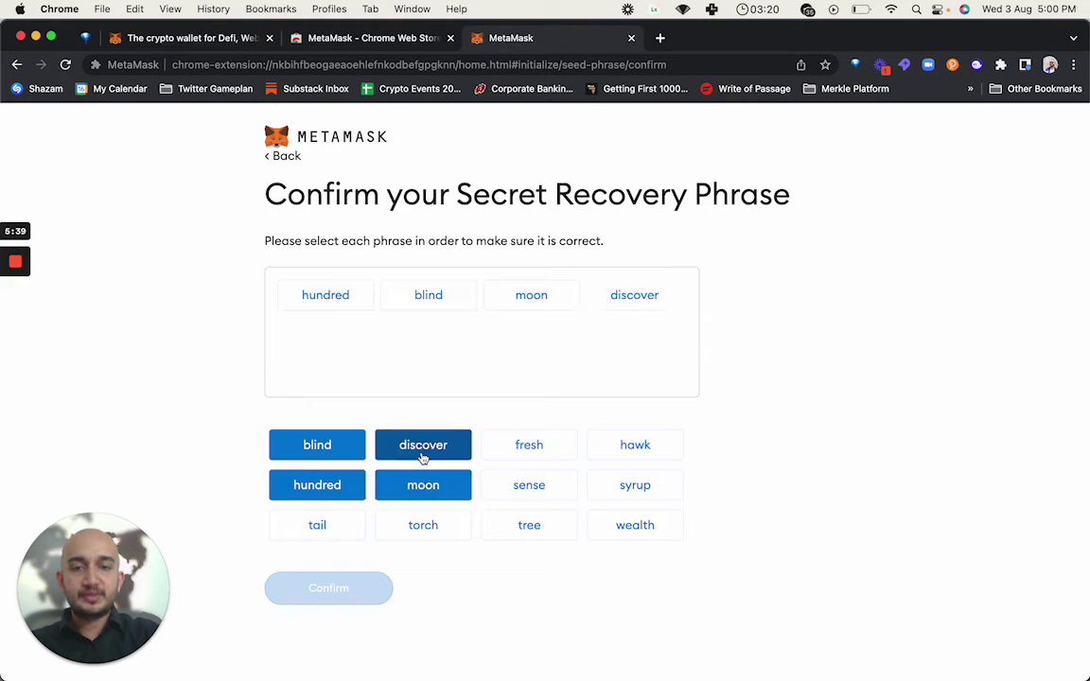
pyautogui.click(354, 524)
pyautogui.click(528, 447)
pyautogui.click(635, 484)
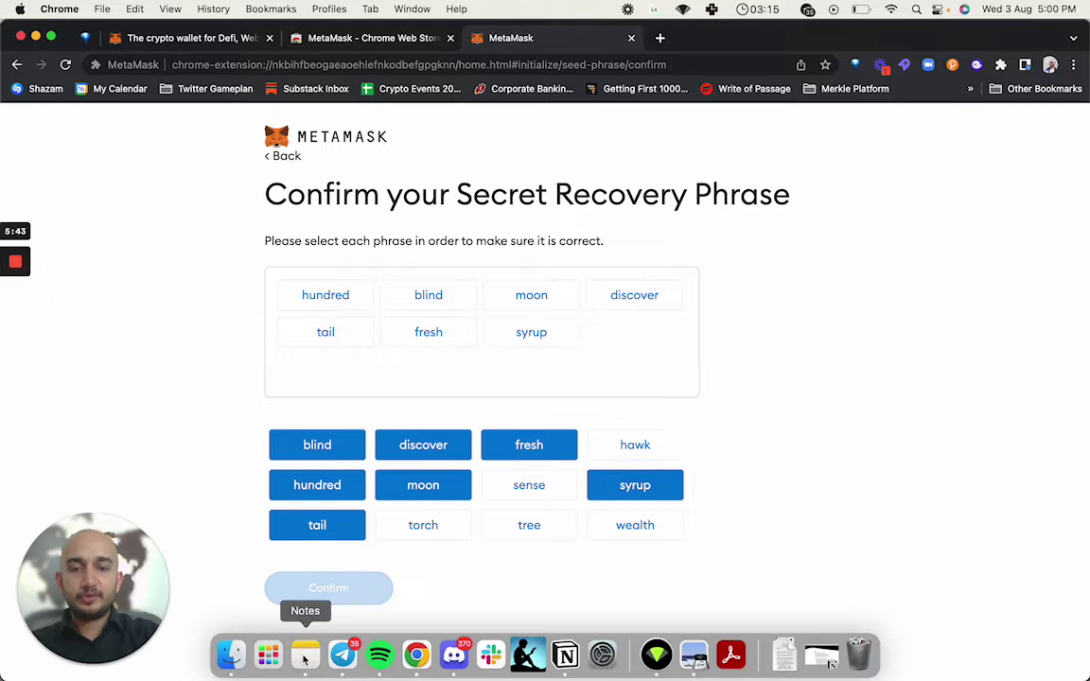
# After rechecking the note, remove all the picked words to clear the answer
pyautogui.click(308, 662)
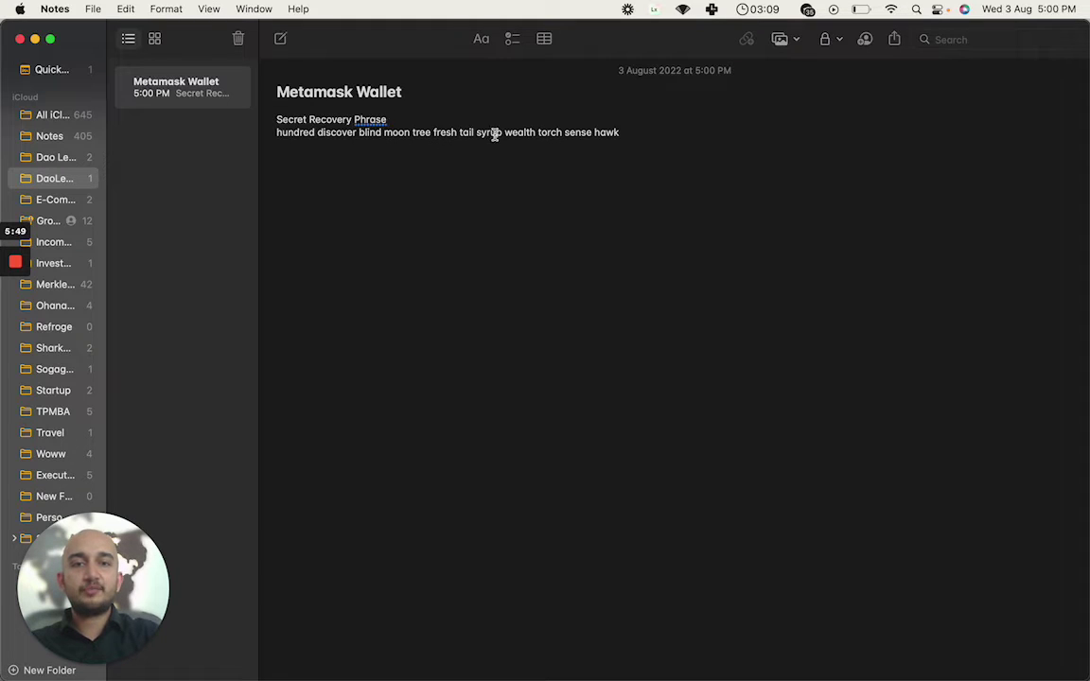
pyautogui.moveTo(462, 678)
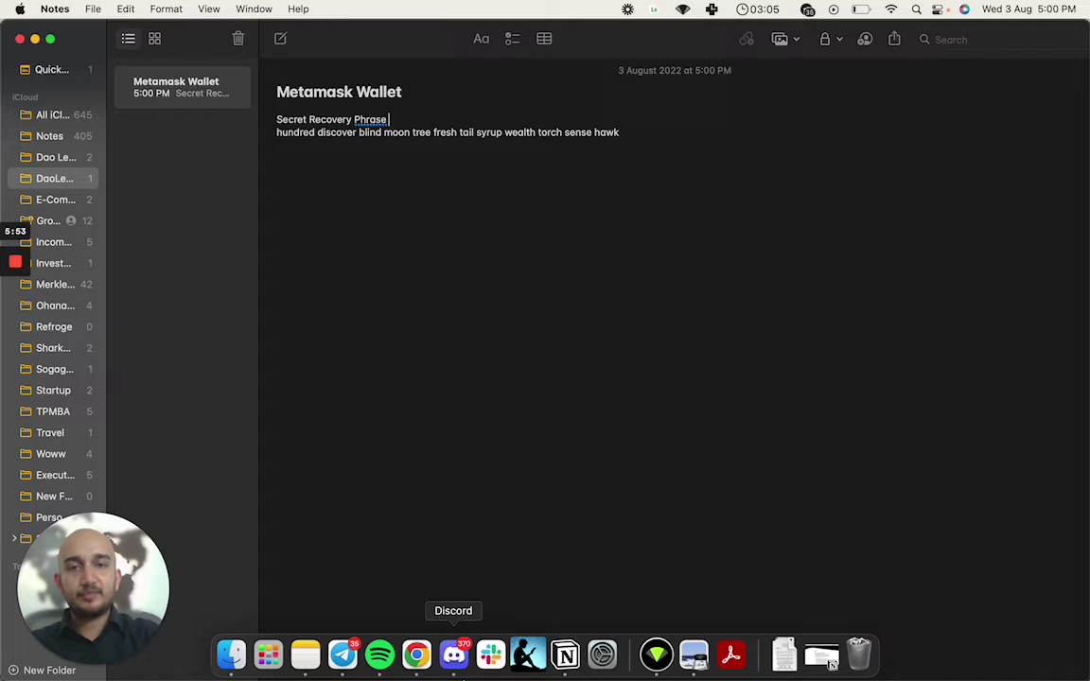
pyautogui.click(416, 657)
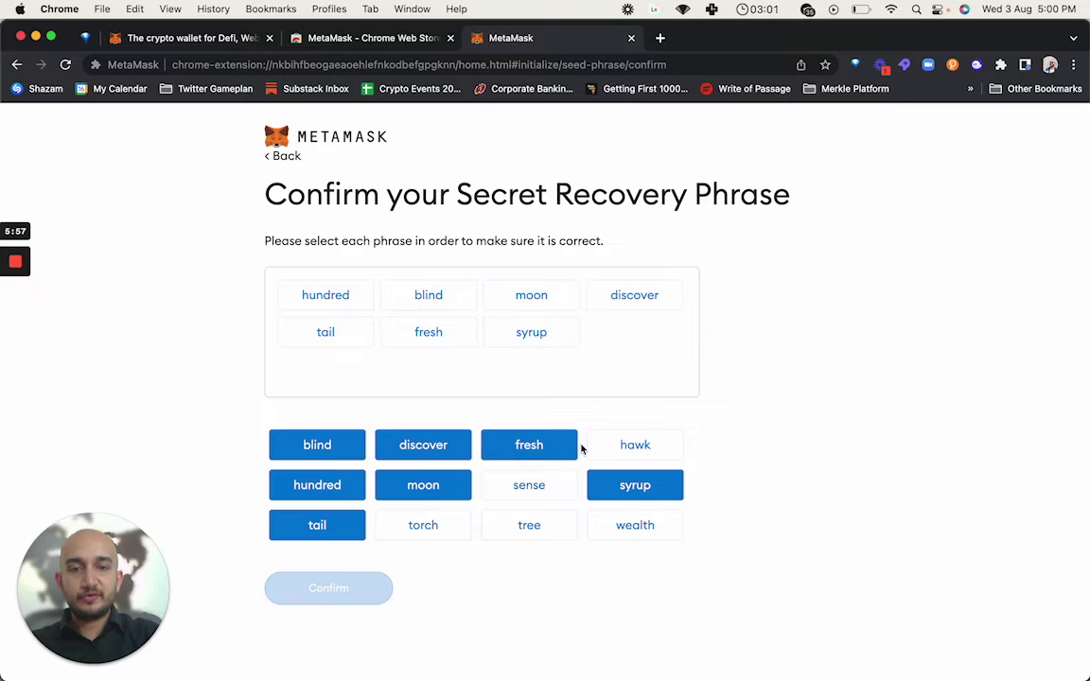
pyautogui.click(632, 484)
pyautogui.click(553, 448)
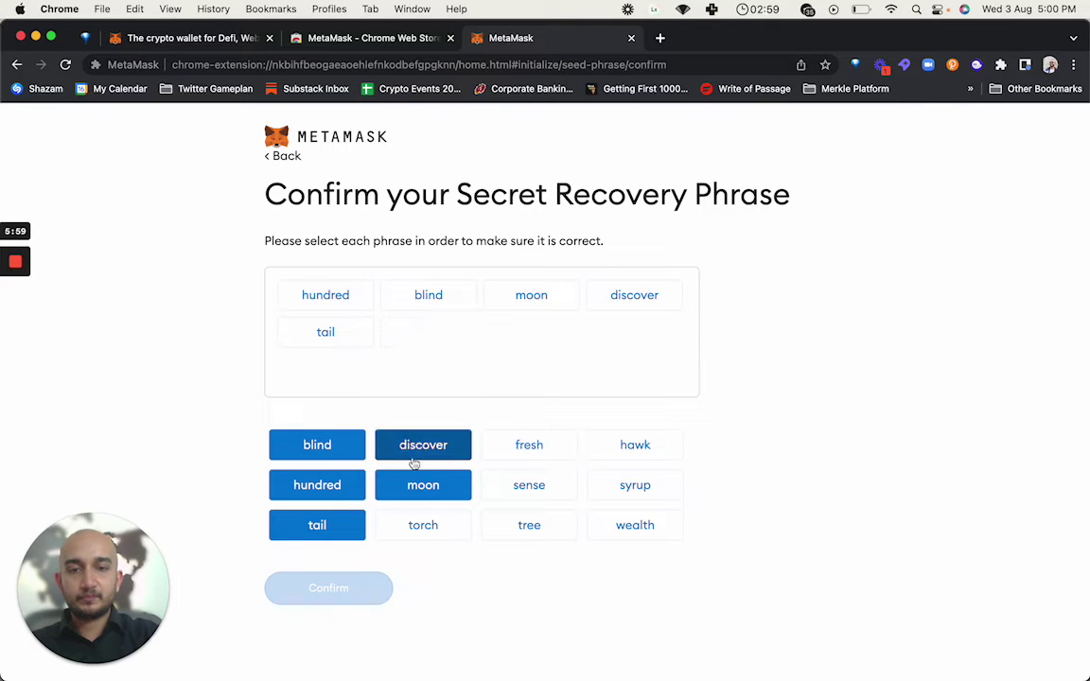
pyautogui.click(314, 523)
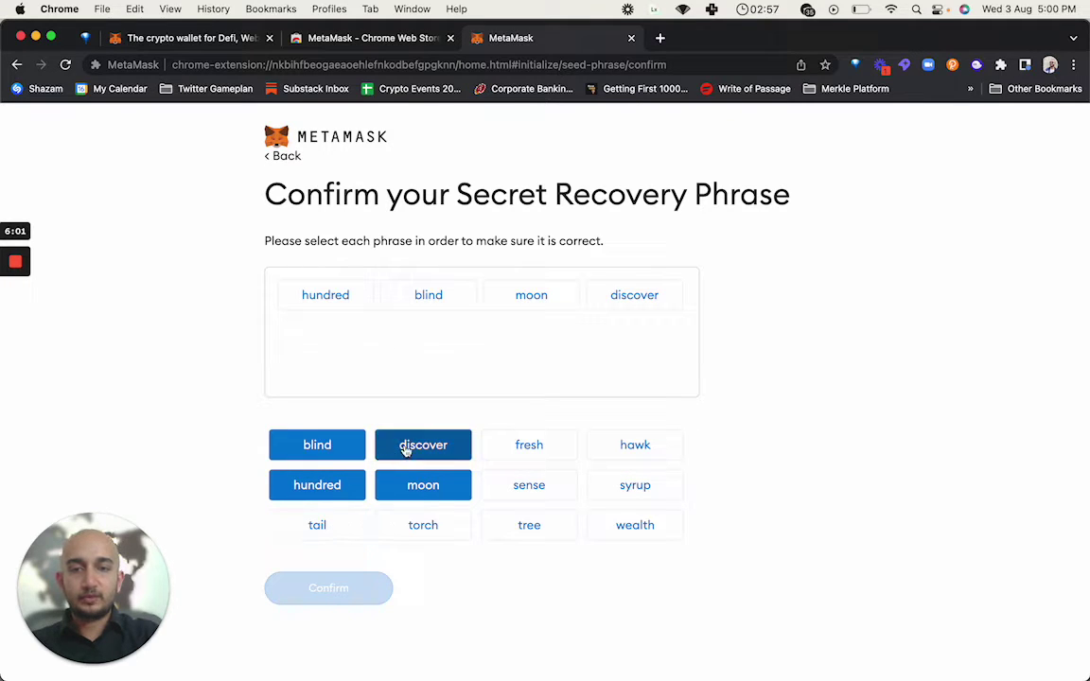
pyautogui.click(405, 449)
pyautogui.click(426, 485)
pyautogui.click(319, 486)
pyautogui.click(333, 450)
# Re-enter the first through fifth recovery words, checking the note for order
pyautogui.click(355, 488)
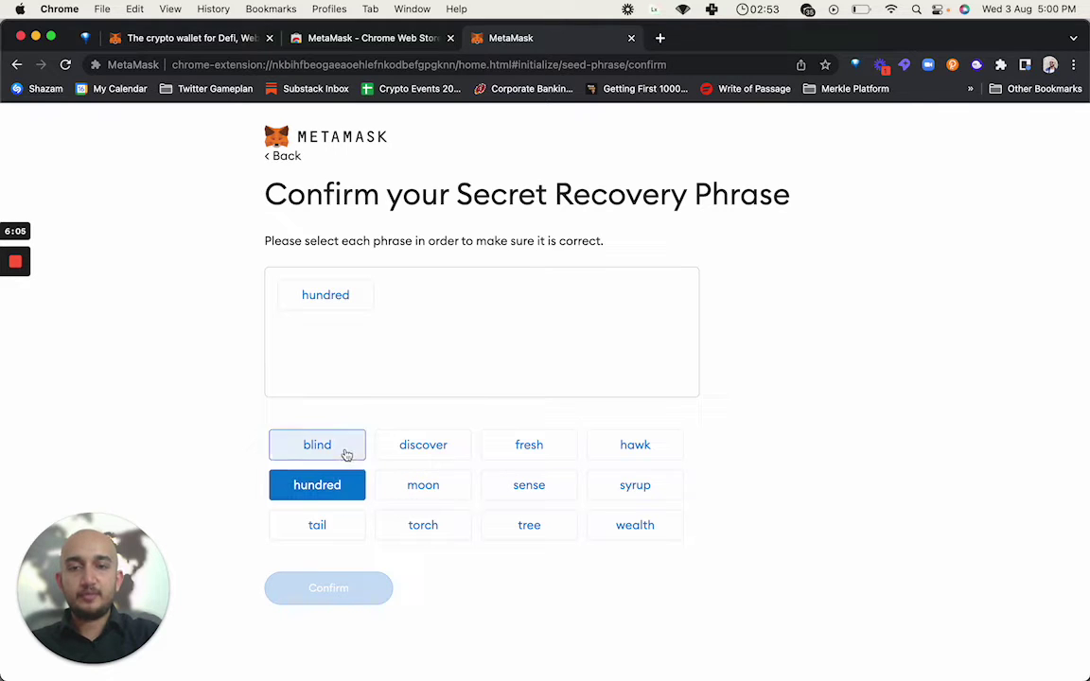
pyautogui.click(346, 454)
pyautogui.click(306, 655)
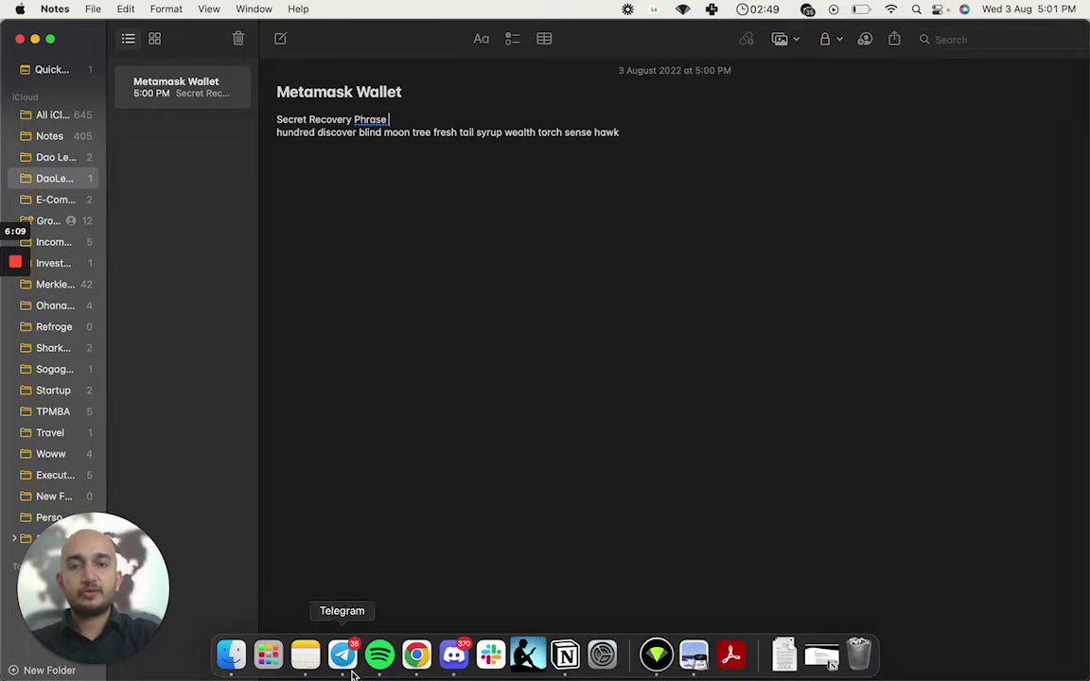
pyautogui.click(416, 655)
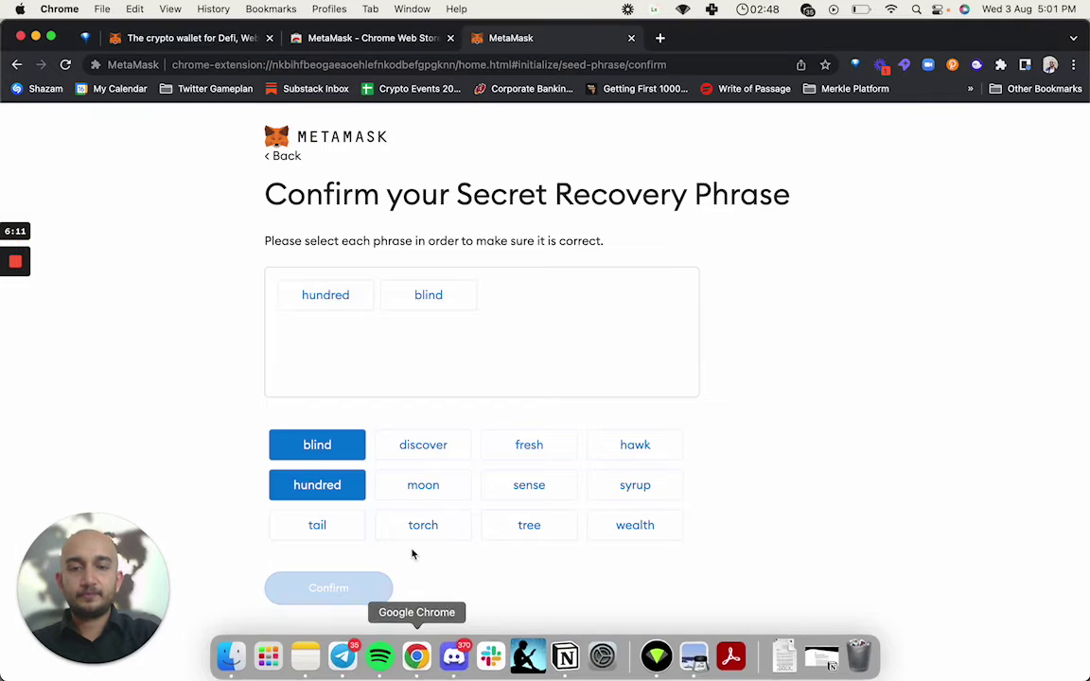
pyautogui.click(356, 457)
pyautogui.click(401, 451)
pyautogui.click(343, 461)
pyautogui.click(407, 482)
pyautogui.click(531, 525)
pyautogui.click(306, 656)
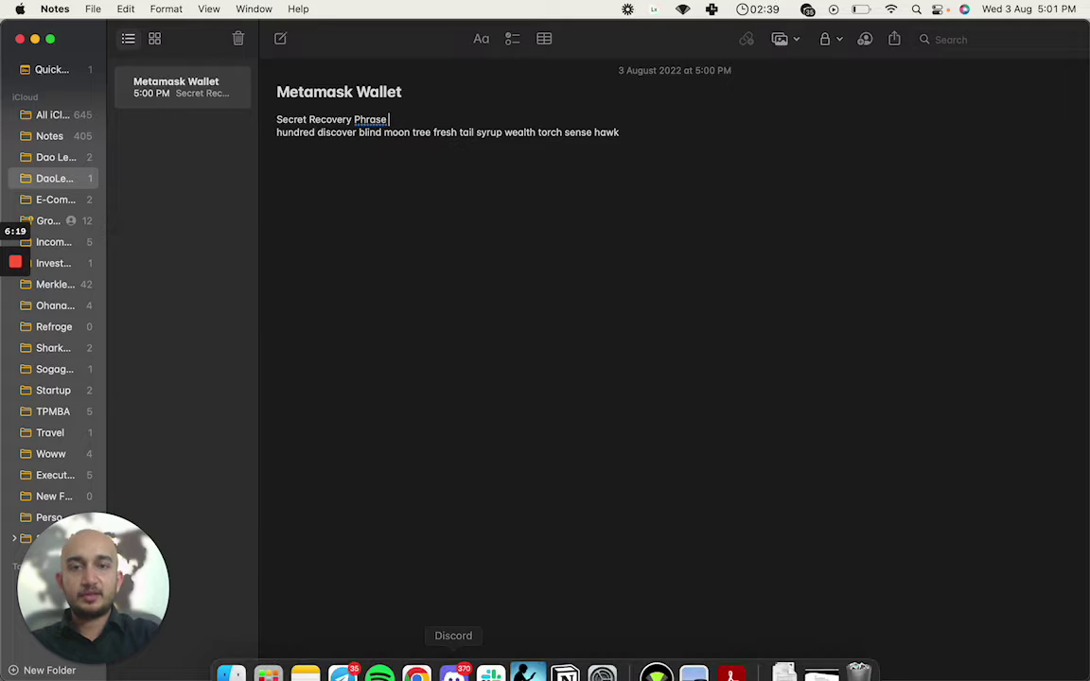
pyautogui.click(417, 656)
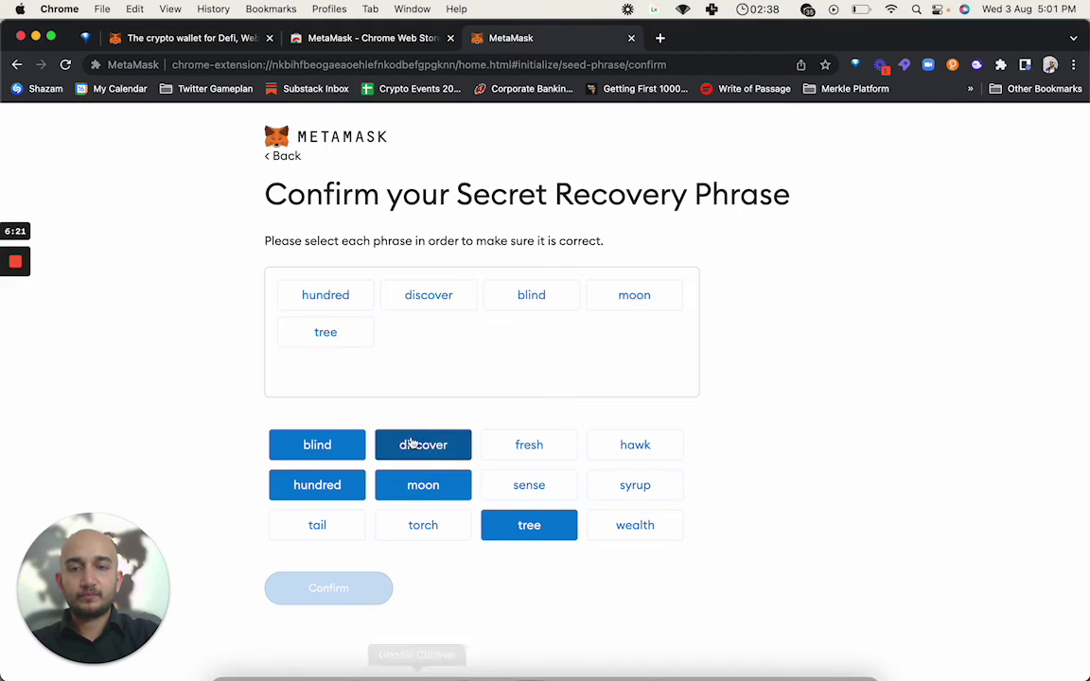
# Add the sixth through twelfth words and confirm the phrase
pyautogui.click(518, 452)
pyautogui.click(346, 528)
pyautogui.click(607, 494)
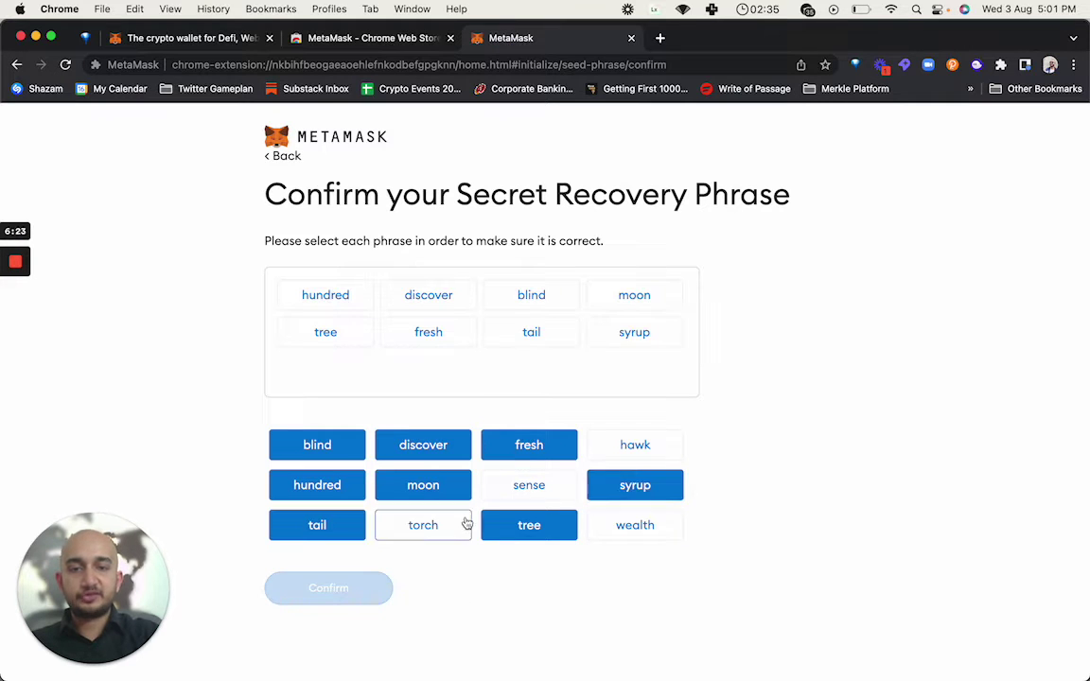
pyautogui.click(642, 523)
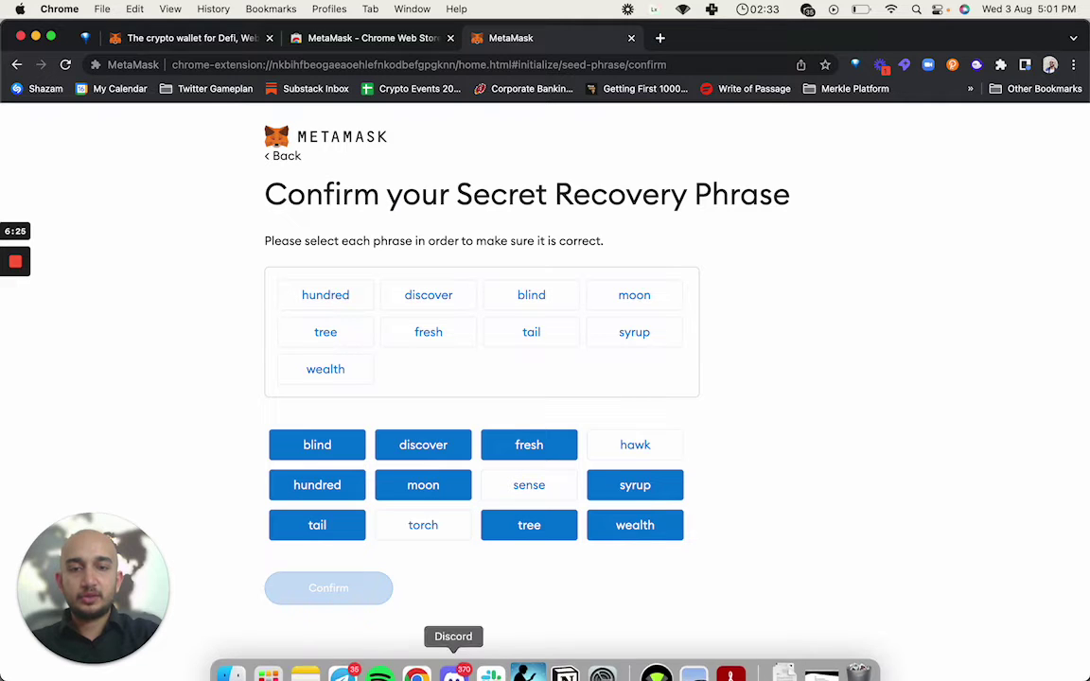
pyautogui.click(304, 656)
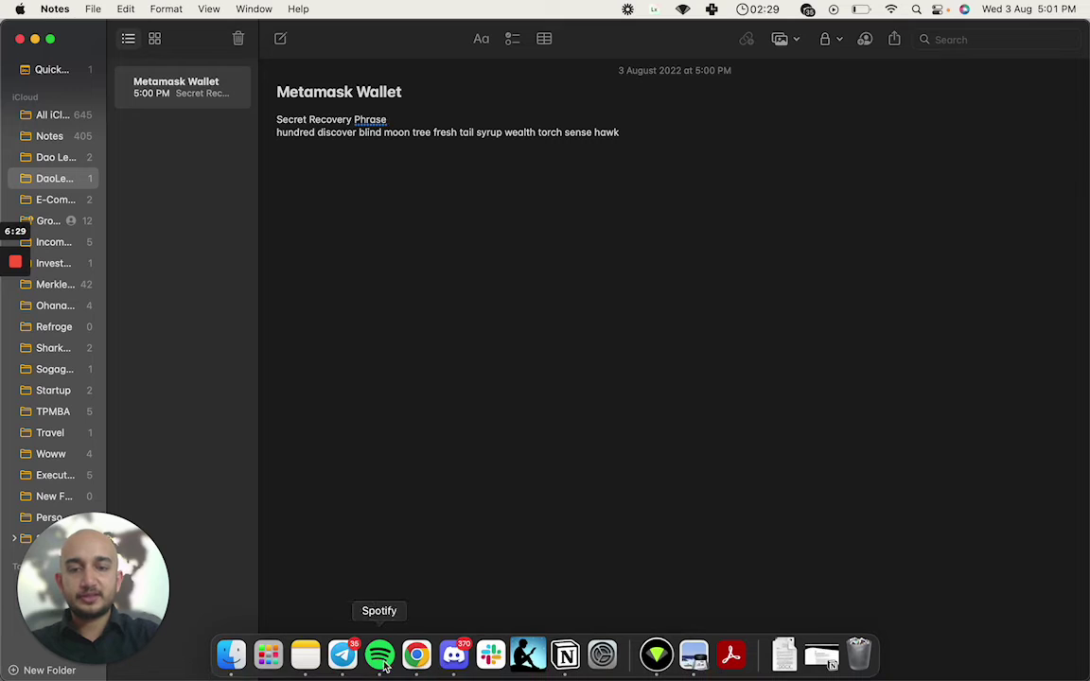
pyautogui.click(416, 655)
pyautogui.click(460, 522)
pyautogui.click(544, 489)
pyautogui.click(627, 451)
pyautogui.click(335, 599)
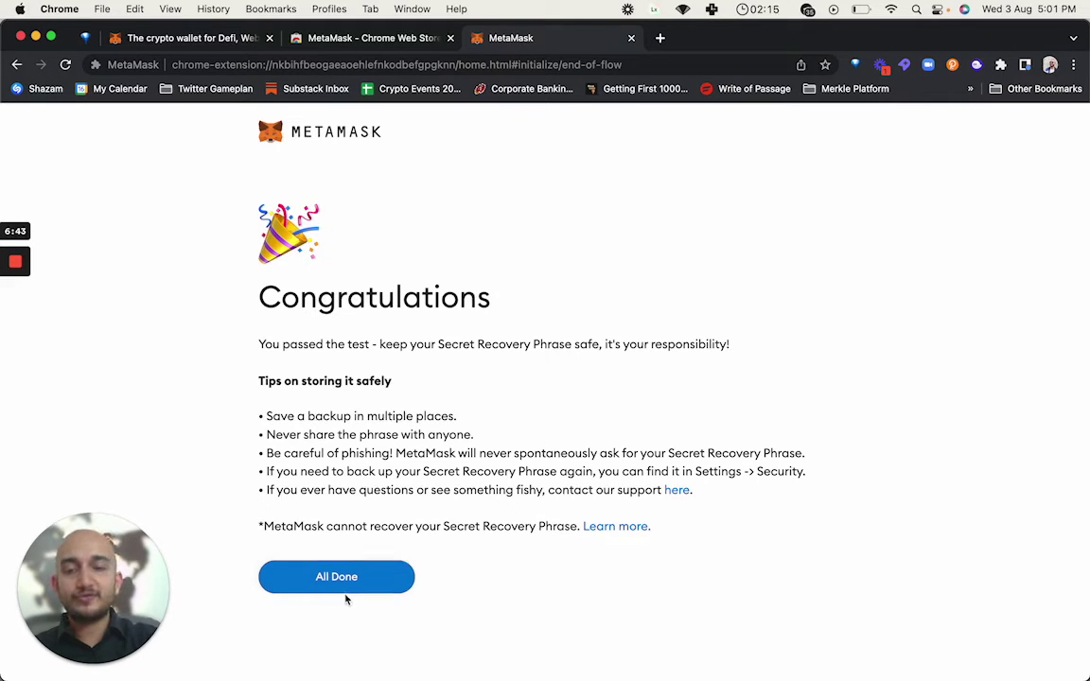
# Finish setup with All Done and copy Account 1's address from the wallet home
pyautogui.click(347, 580)
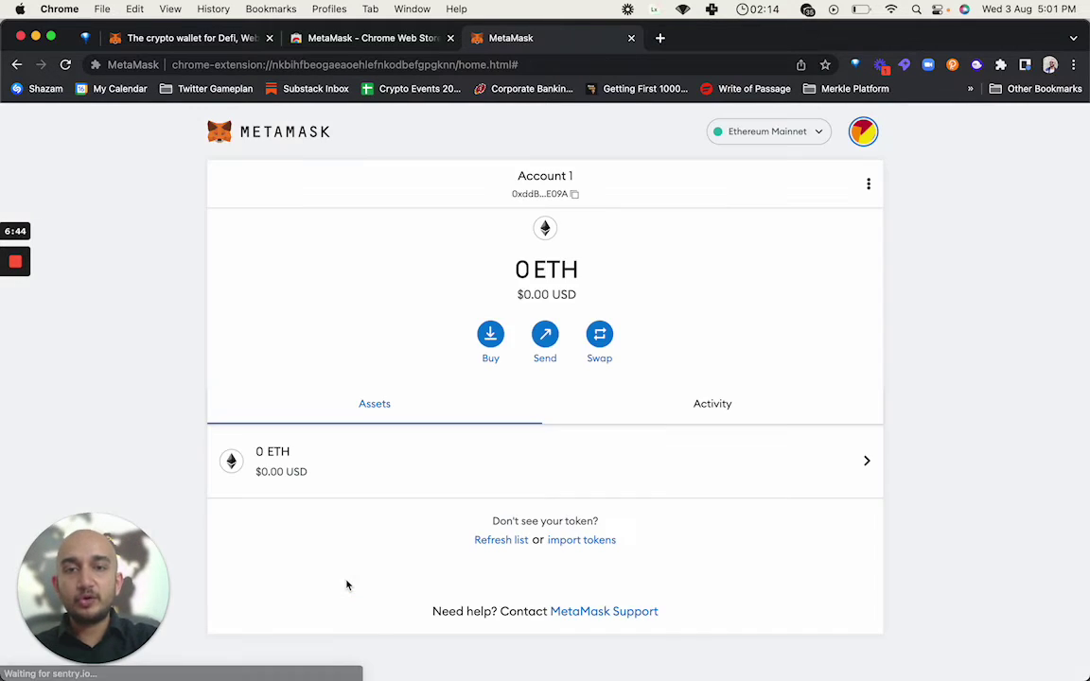
pyautogui.click(575, 196)
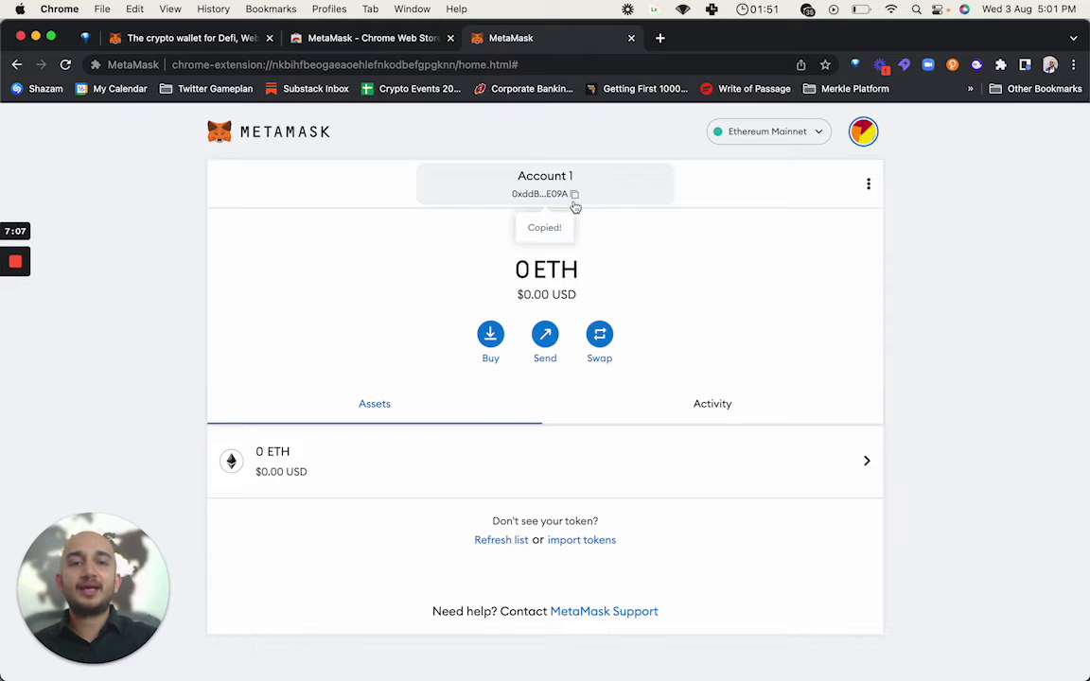
pyautogui.click(757, 138)
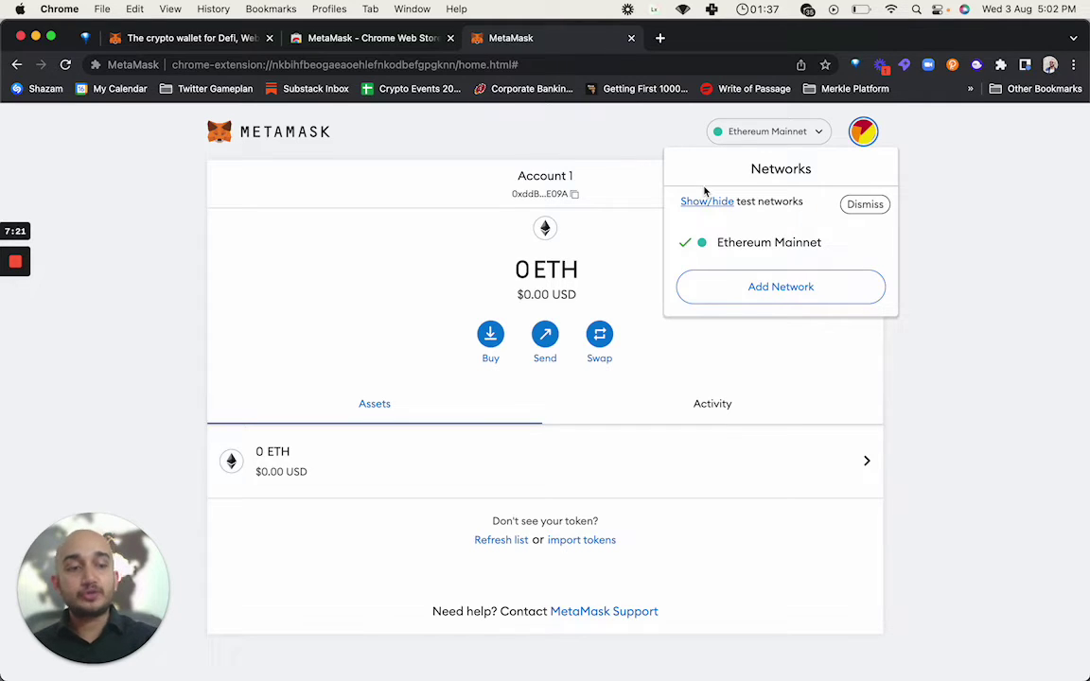
pyautogui.click(800, 287)
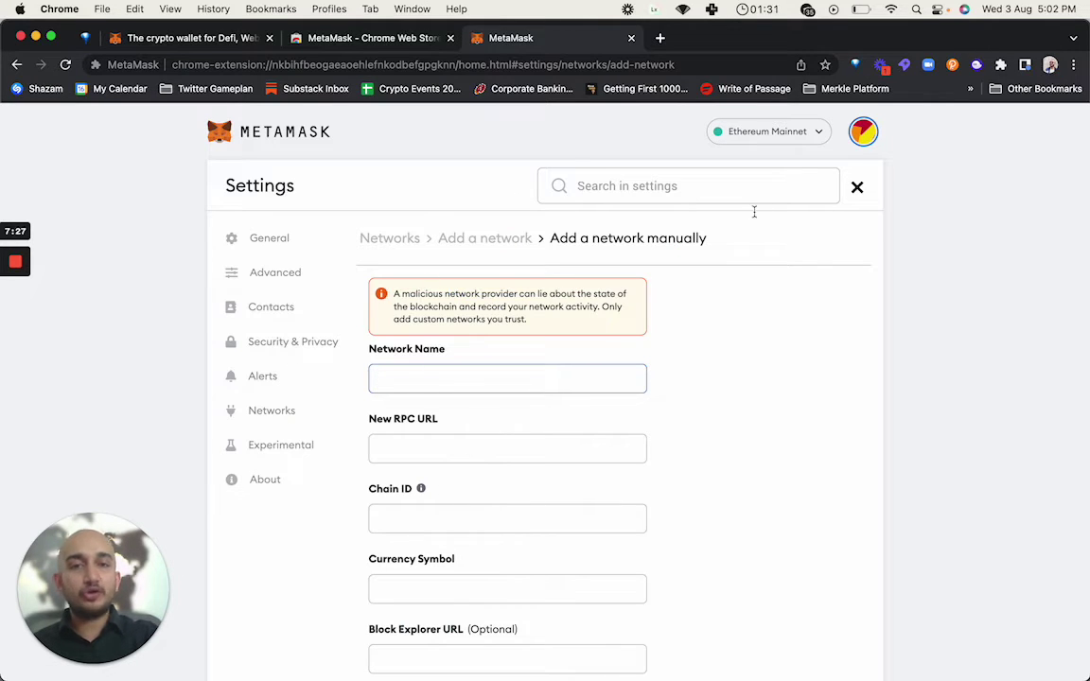
pyautogui.click(857, 189)
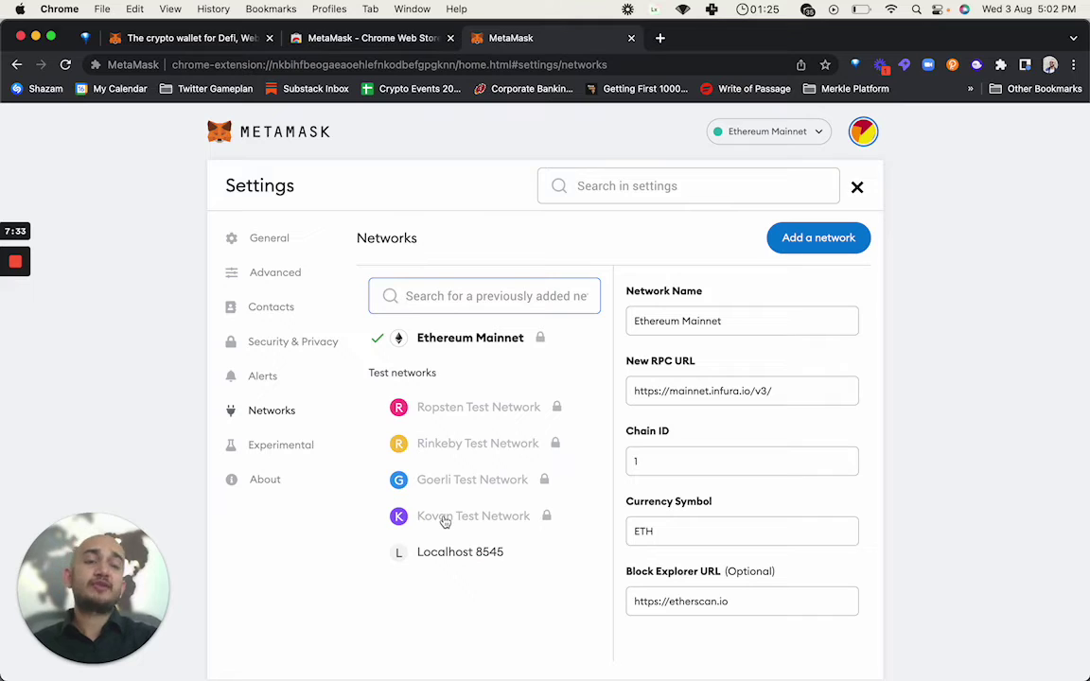
pyautogui.click(857, 188)
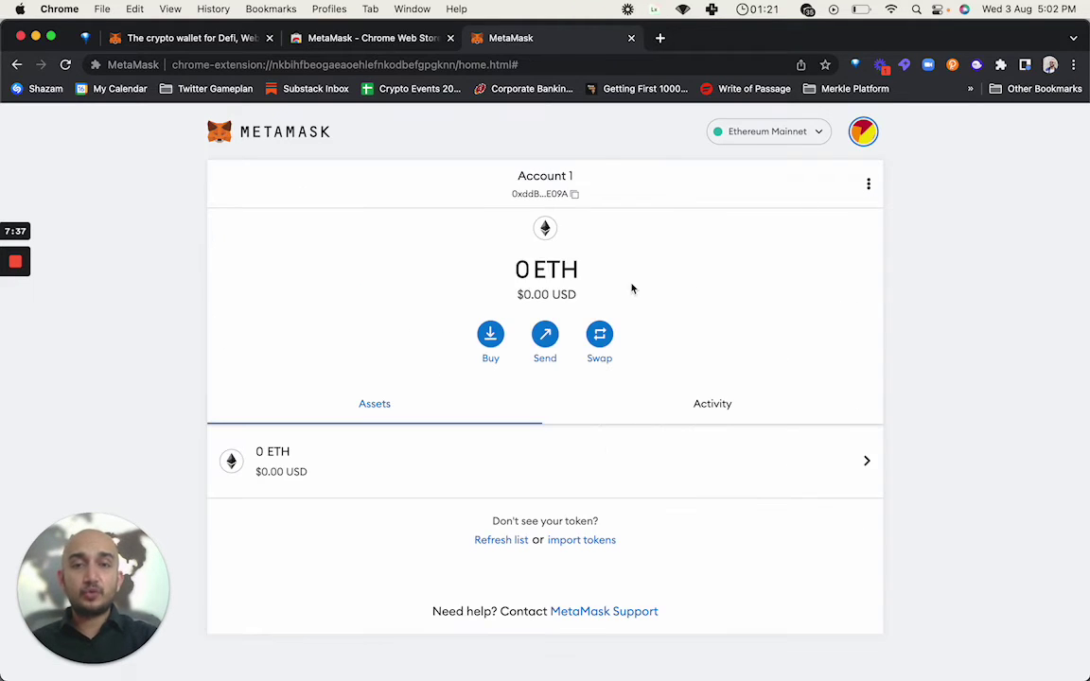
pyautogui.click(491, 336)
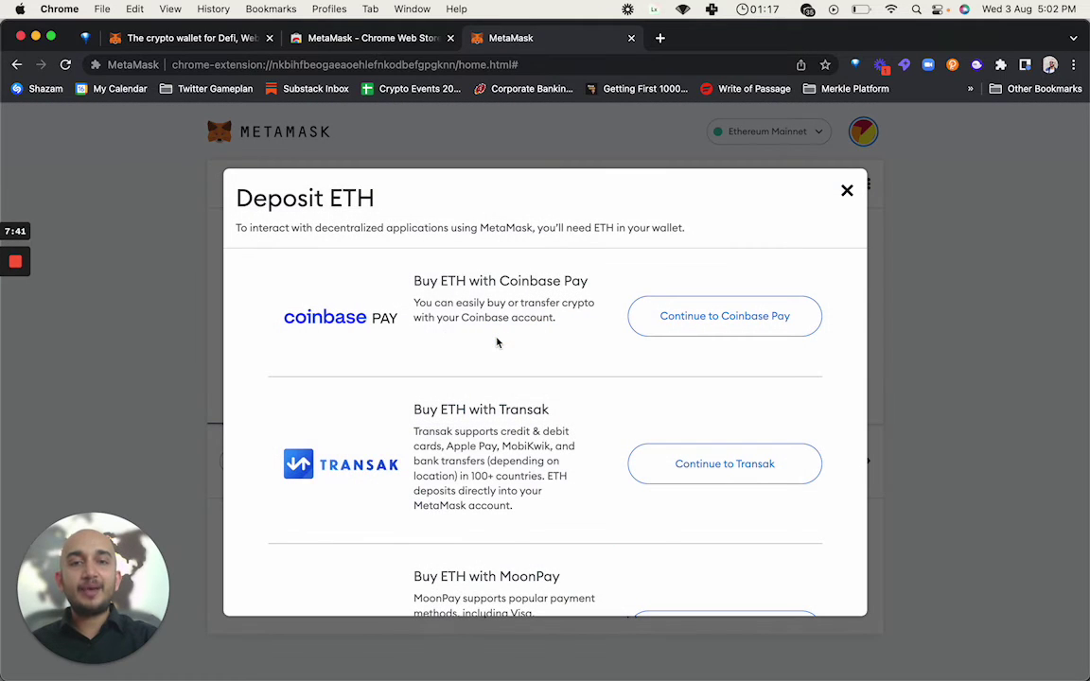
pyautogui.scroll(-10, 394, 473)
pyautogui.scroll(2, 473, 460)
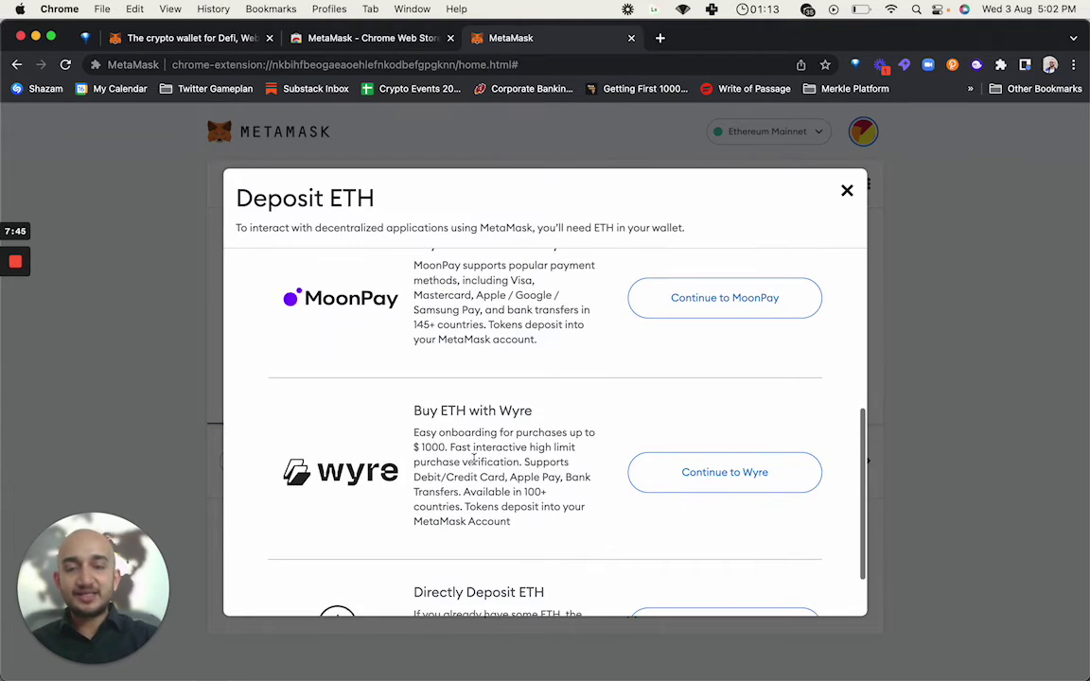
pyautogui.scroll(-2, 473, 459)
pyautogui.scroll(5, 447, 421)
pyautogui.scroll(-10, 453, 454)
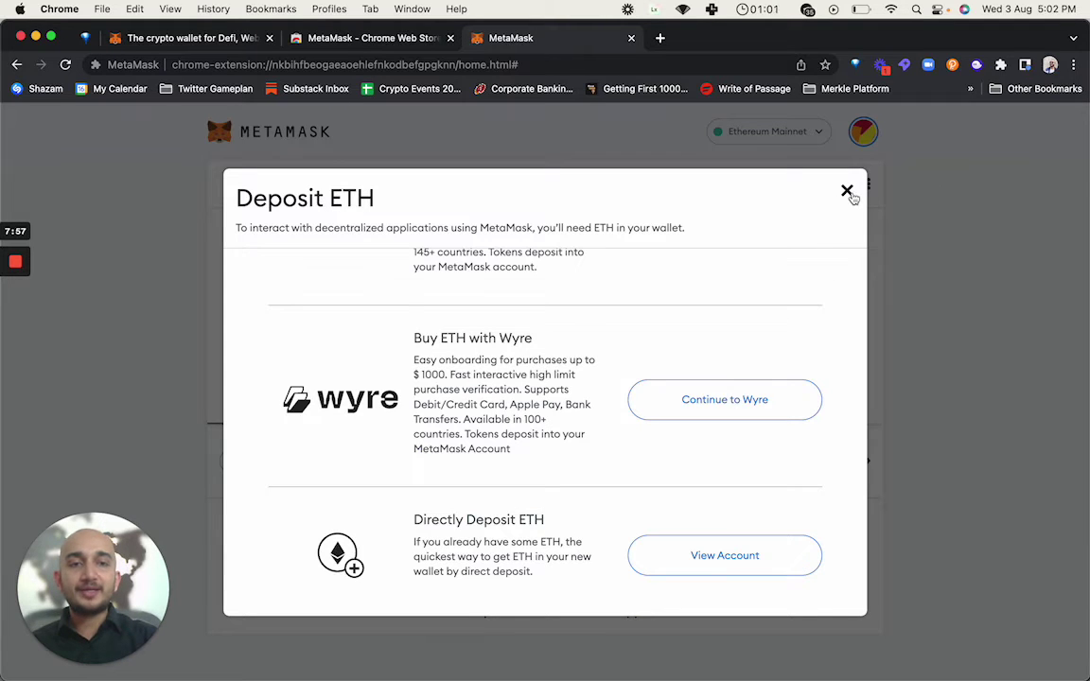
pyautogui.click(849, 195)
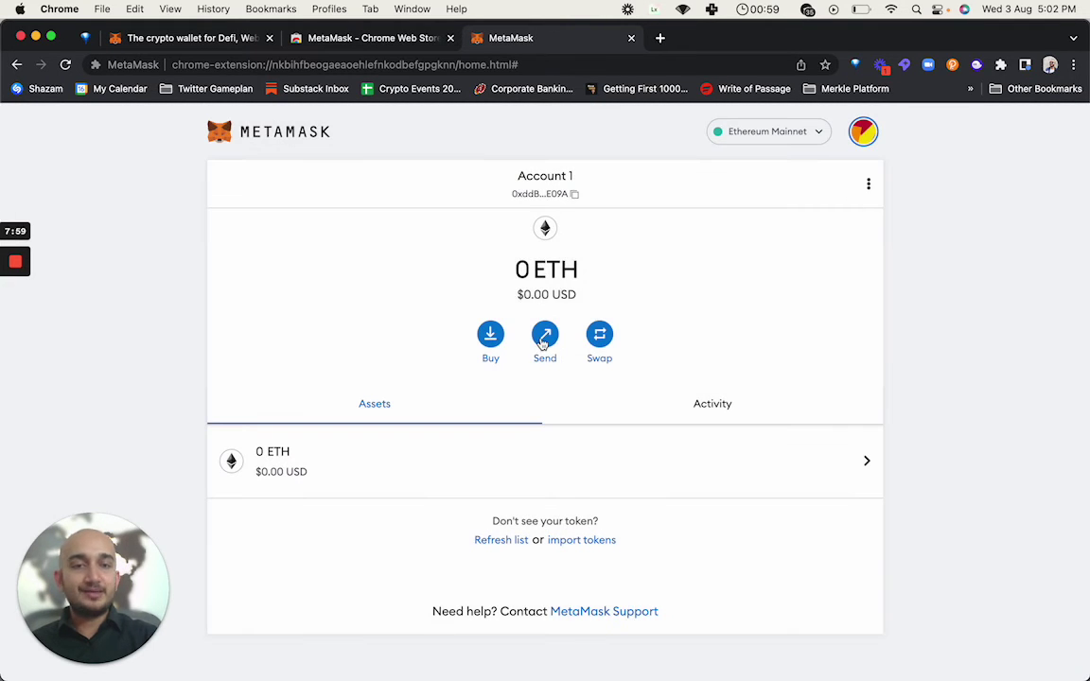
pyautogui.click(543, 338)
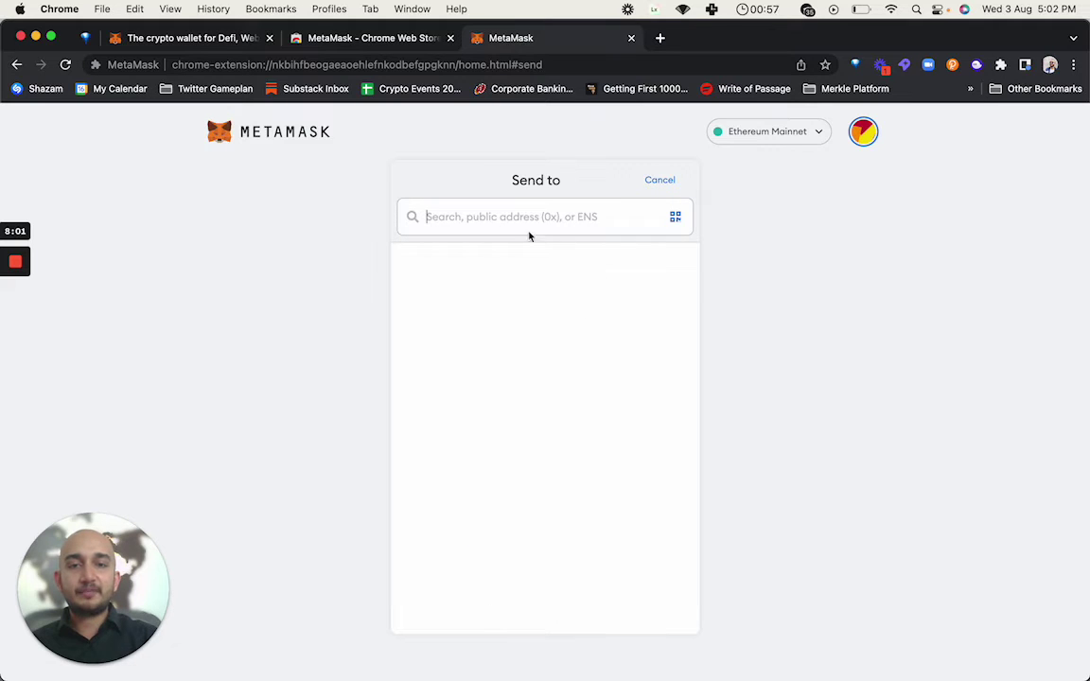
pyautogui.click(660, 182)
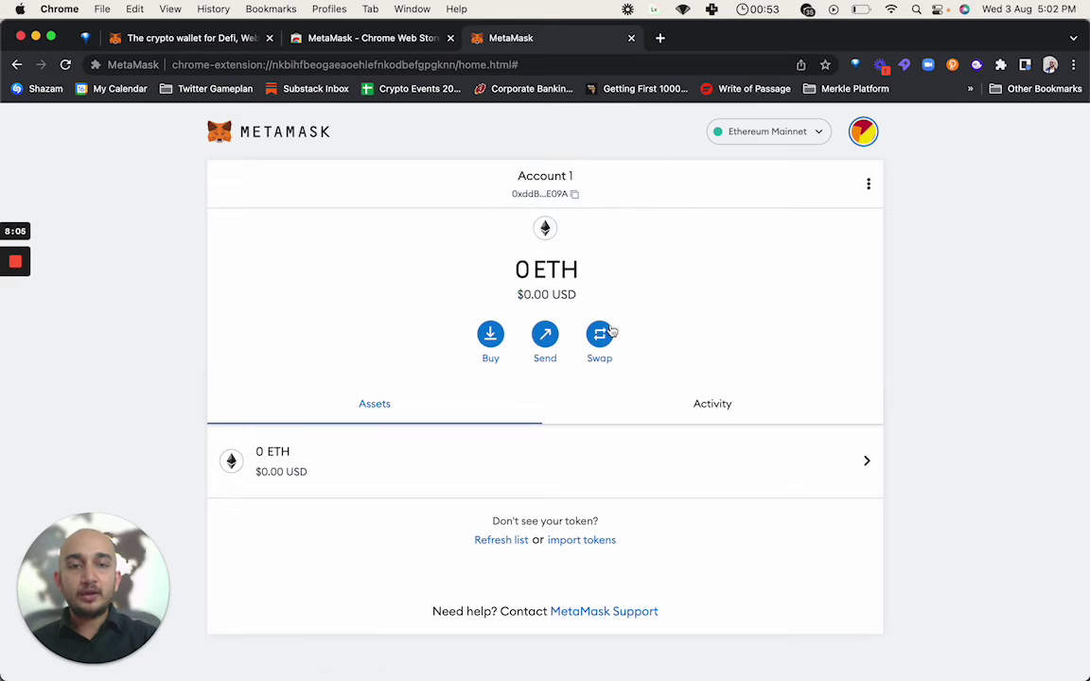
# Start a swap, decline Smart Transactions, and choose APE as the token to receive
pyautogui.click(602, 338)
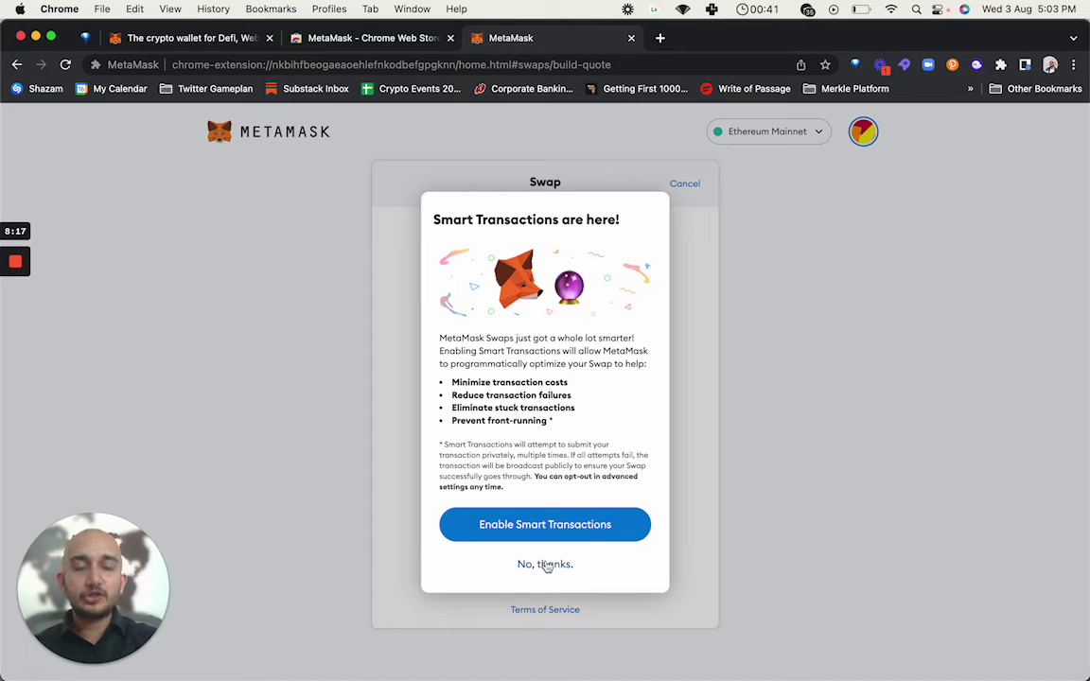
pyautogui.click(546, 564)
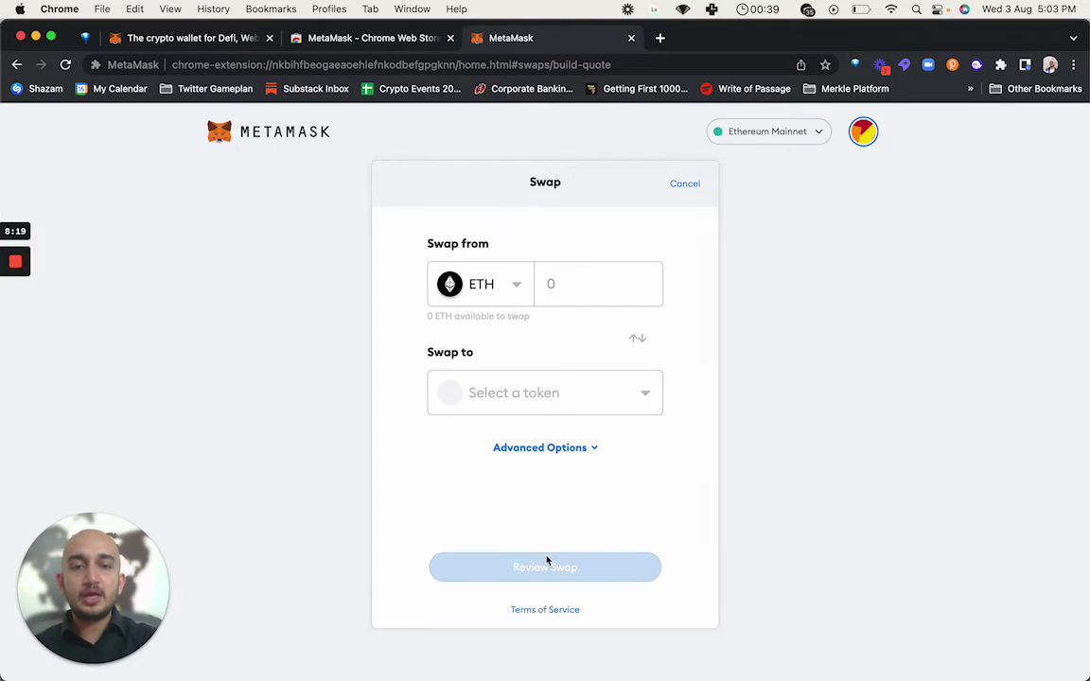
pyautogui.click(541, 397)
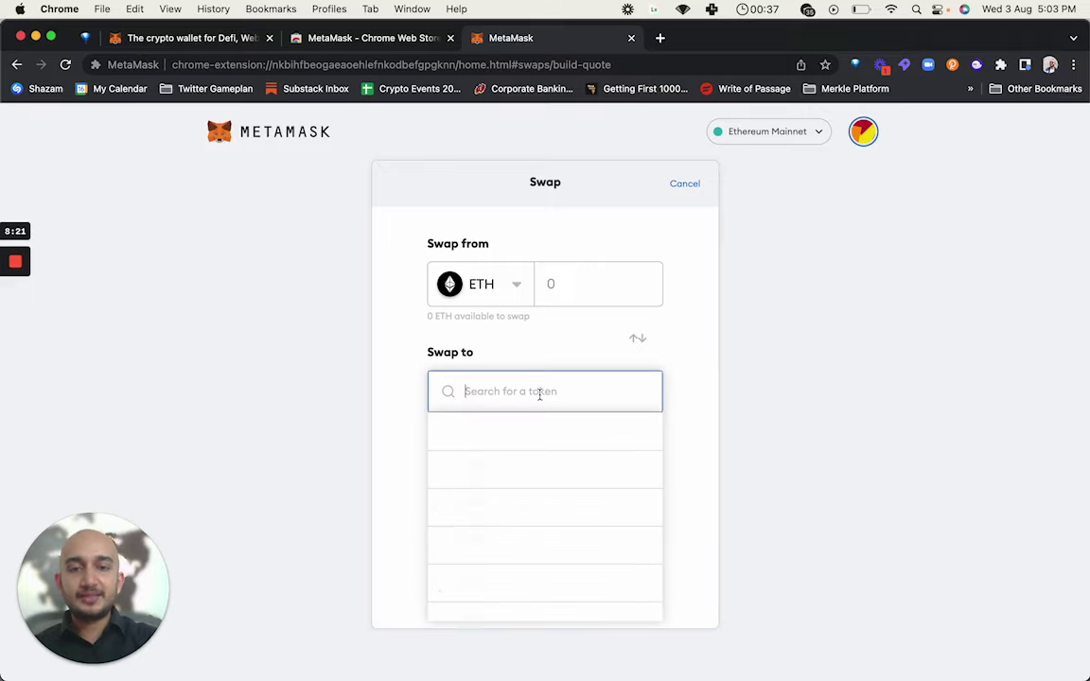
pyautogui.scroll(-5, 494, 546)
pyautogui.scroll(-3, 495, 547)
pyautogui.scroll(1, 497, 544)
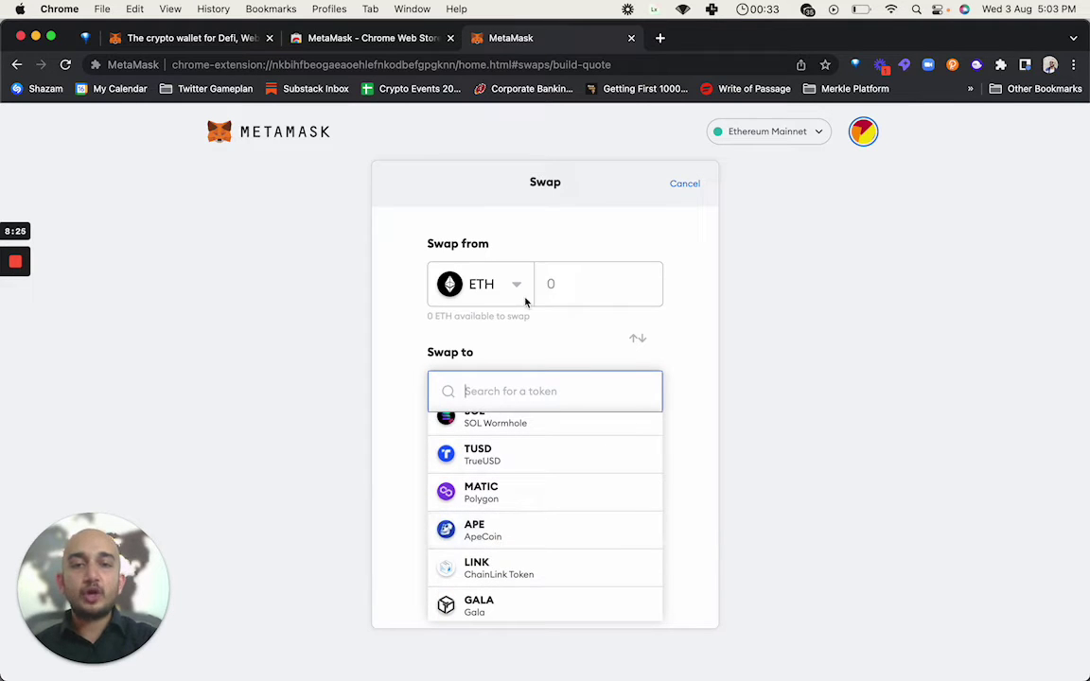
pyautogui.click(474, 528)
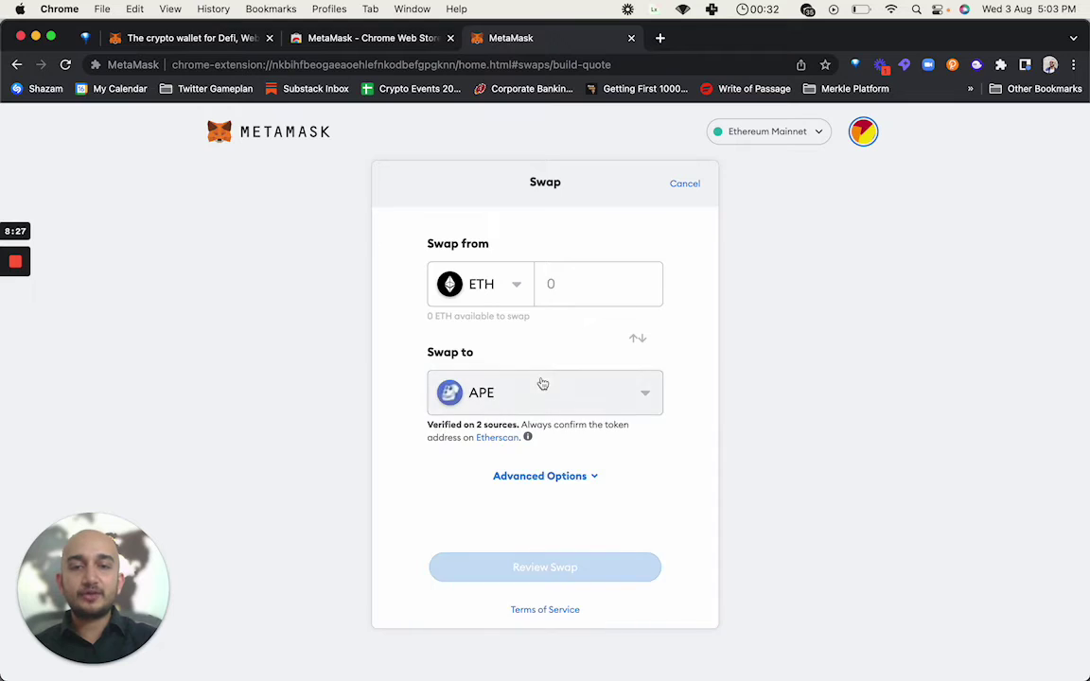
# Enter 2 ETH, review the ETH-to-APE quote and its gas fee, then cancel the swap
pyautogui.click(560, 294)
pyautogui.write('2')
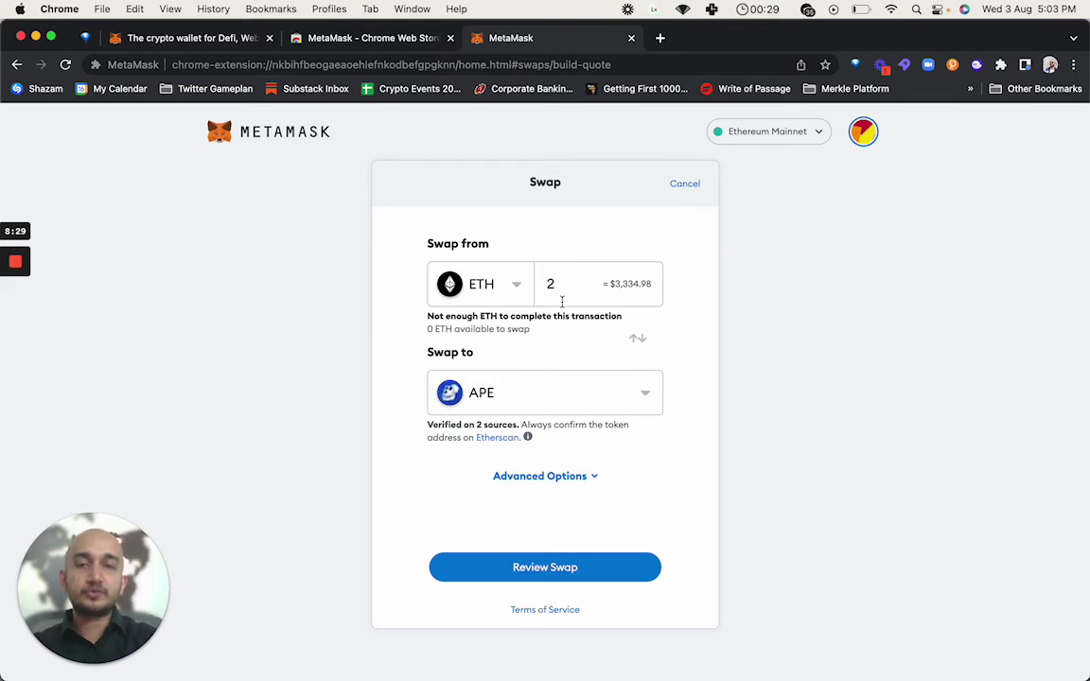
pyautogui.click(568, 567)
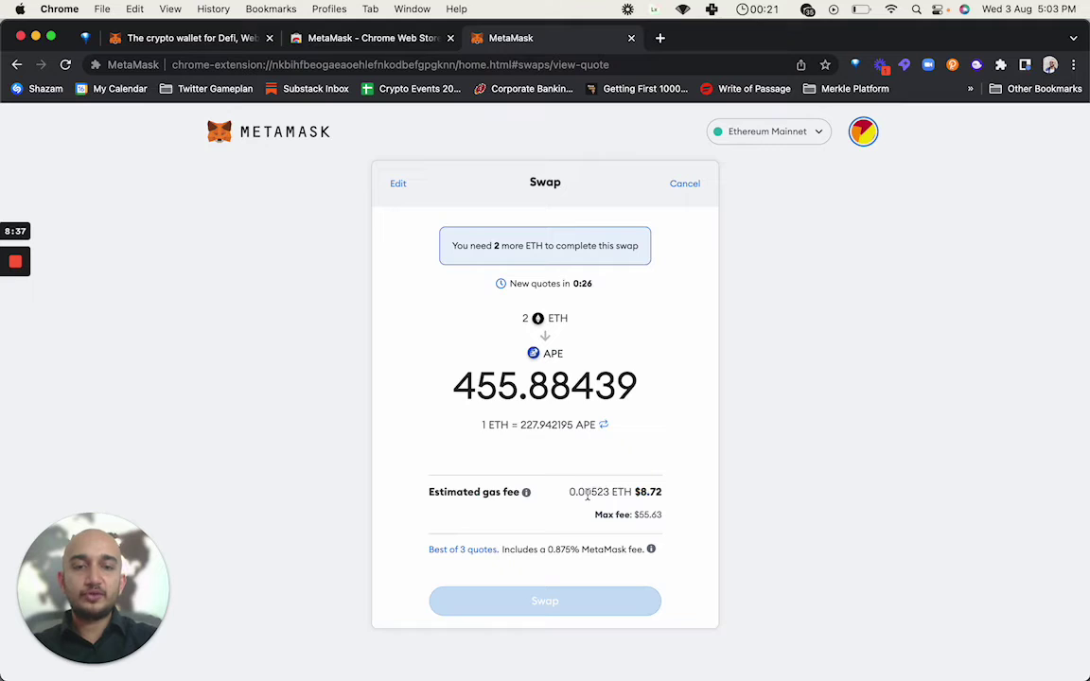
pyautogui.moveTo(578, 496); pyautogui.dragTo(686, 493)
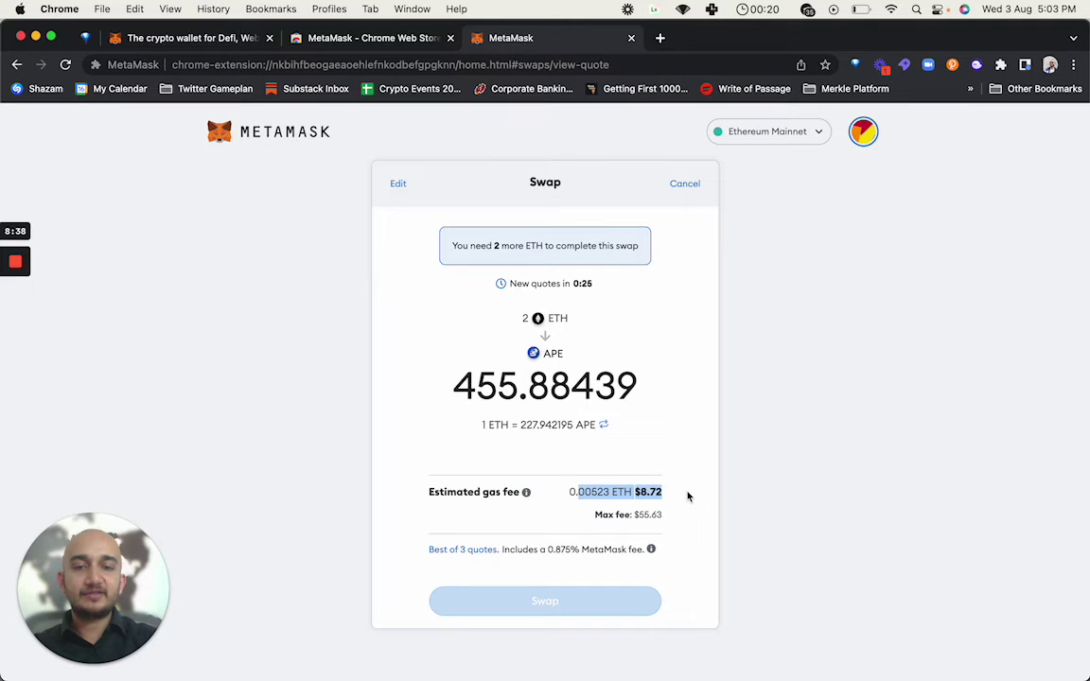
pyautogui.click(688, 185)
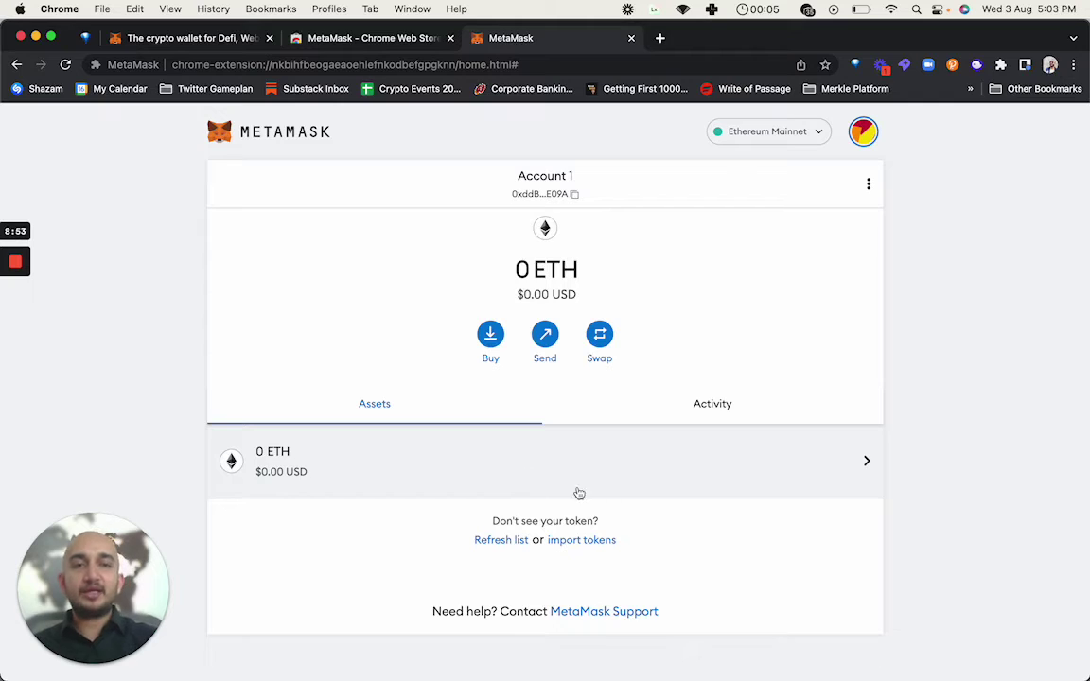
# Dismiss the break reminder, glance at the Networks list, and reopen the My Accounts menu
pyautogui.click(862, 132)
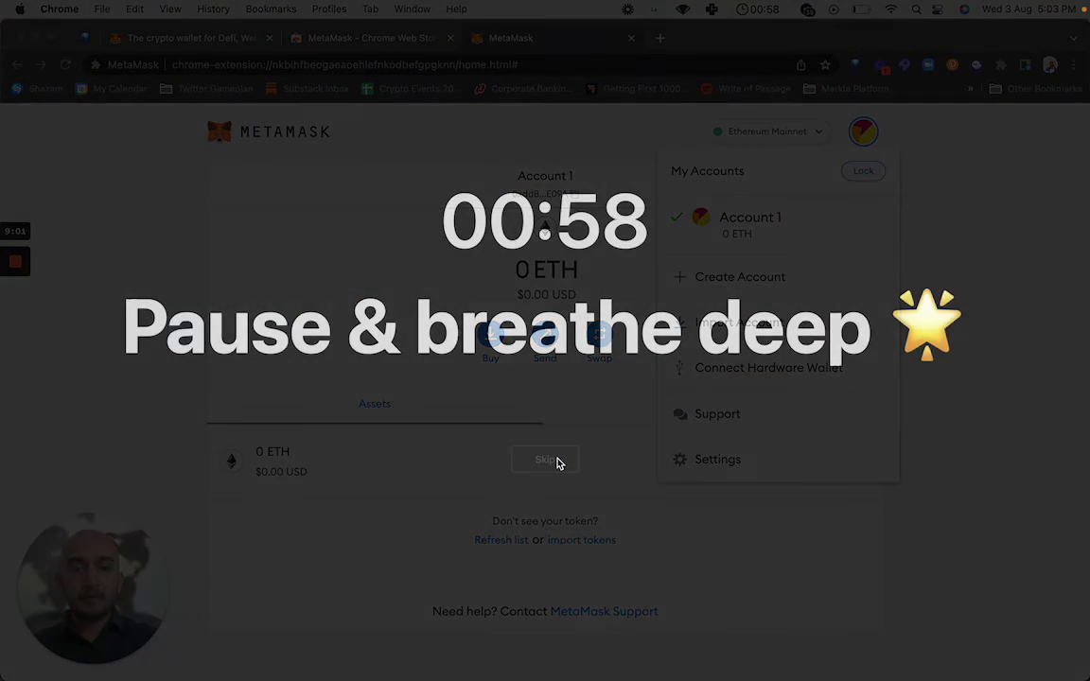
pyautogui.click(556, 462)
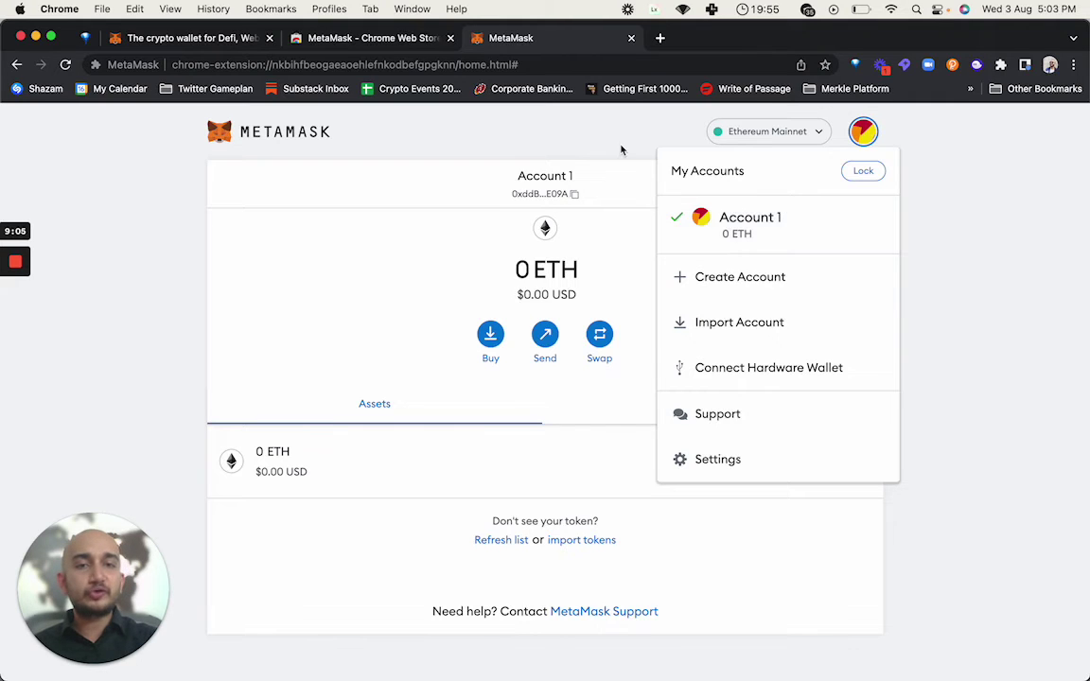
pyautogui.click(785, 214)
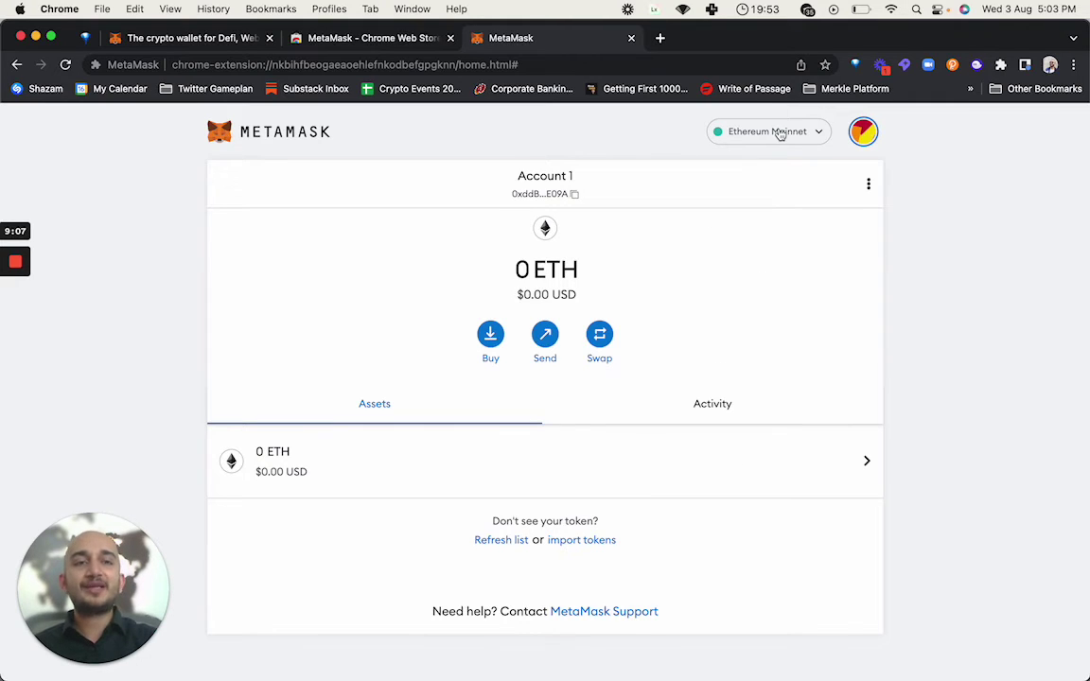
pyautogui.click(780, 134)
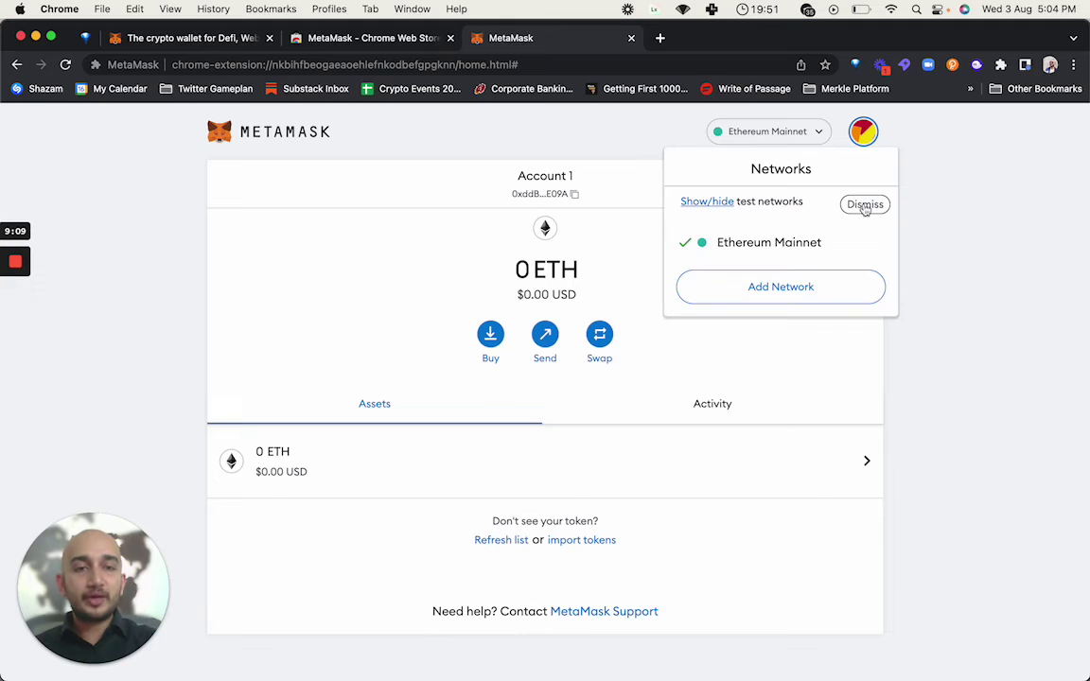
pyautogui.click(933, 180)
pyautogui.click(862, 132)
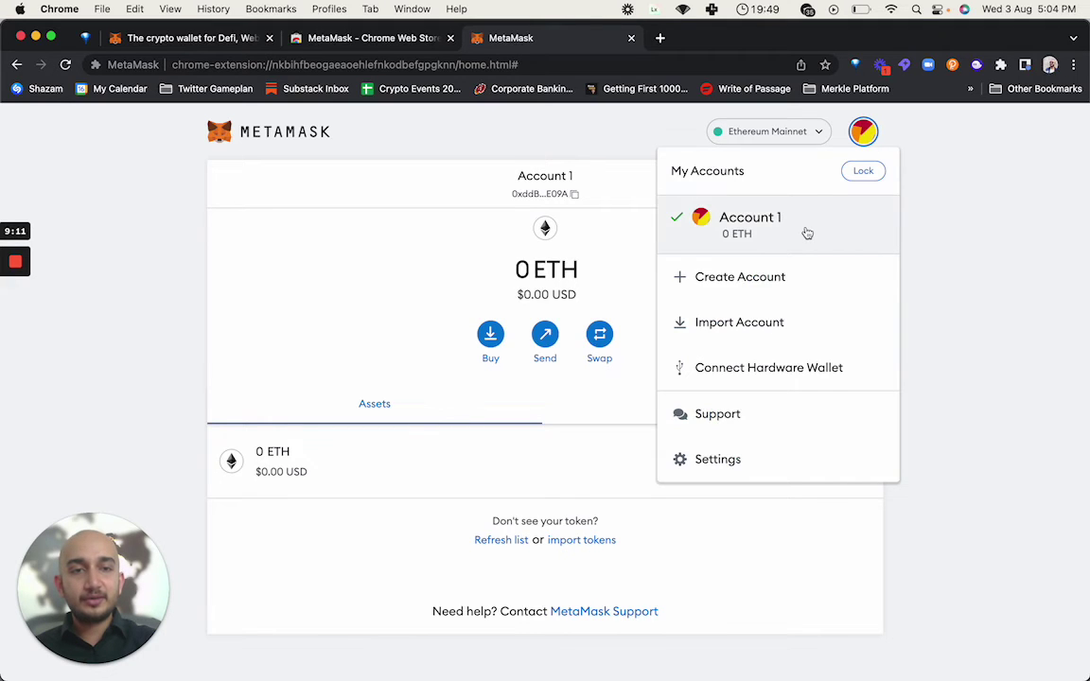
# Create a new account, entering the owner's name as its custom account name
pyautogui.click(768, 275)
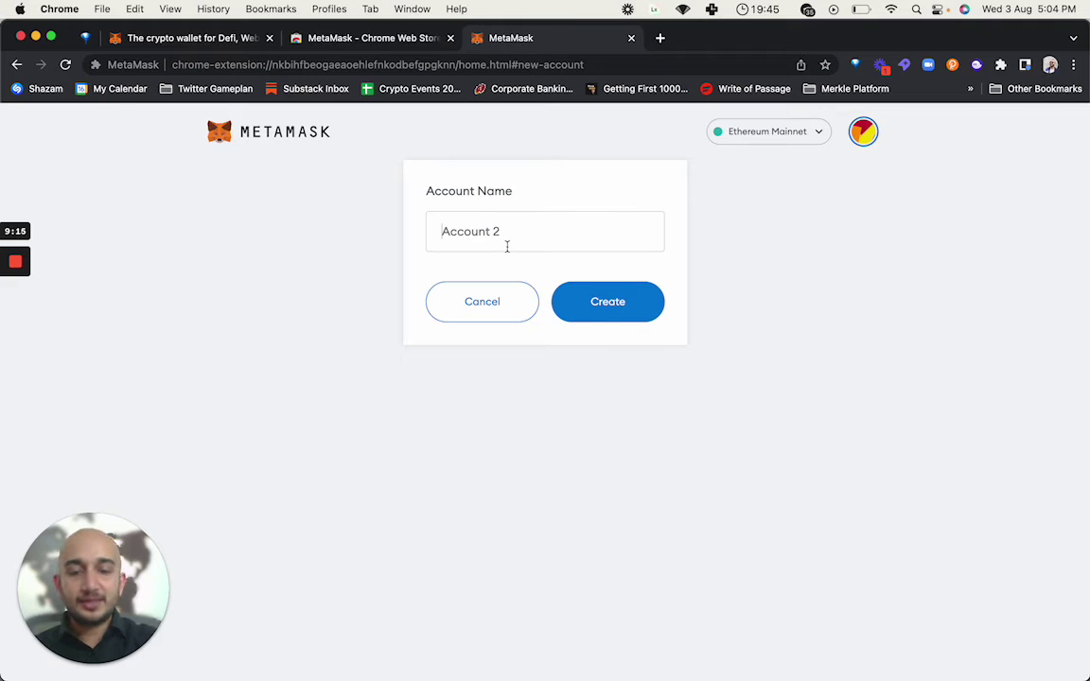
pyautogui.write("Vikram's VIP Account")
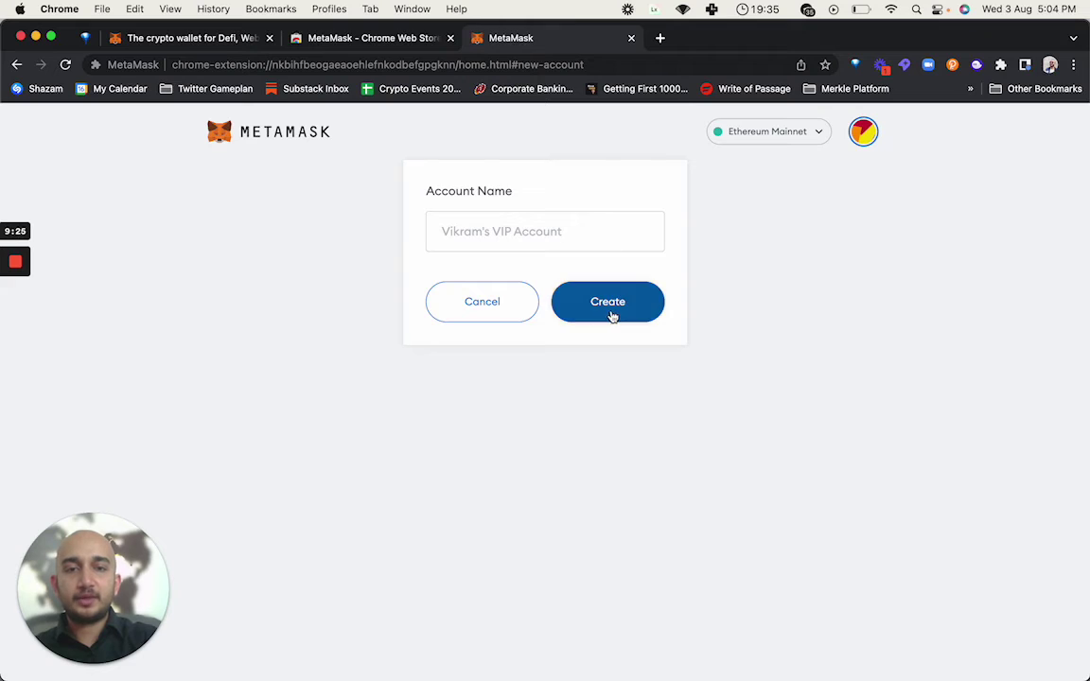
pyautogui.click(613, 310)
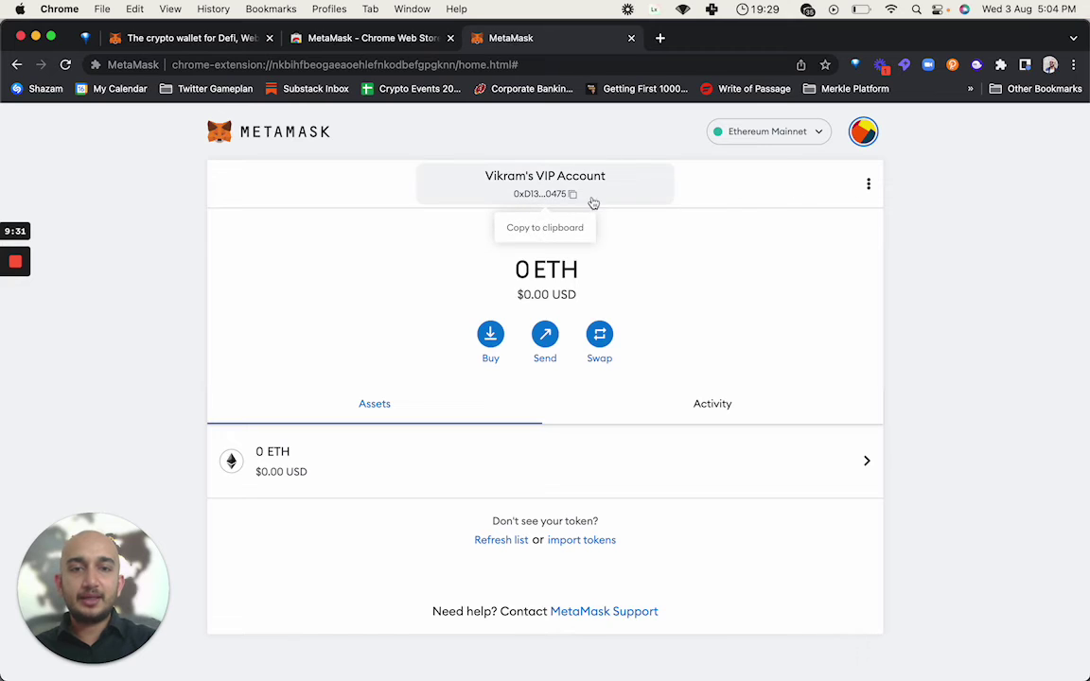
# Switch to Account 1, then switch back to the new VIP account
pyautogui.click(868, 184)
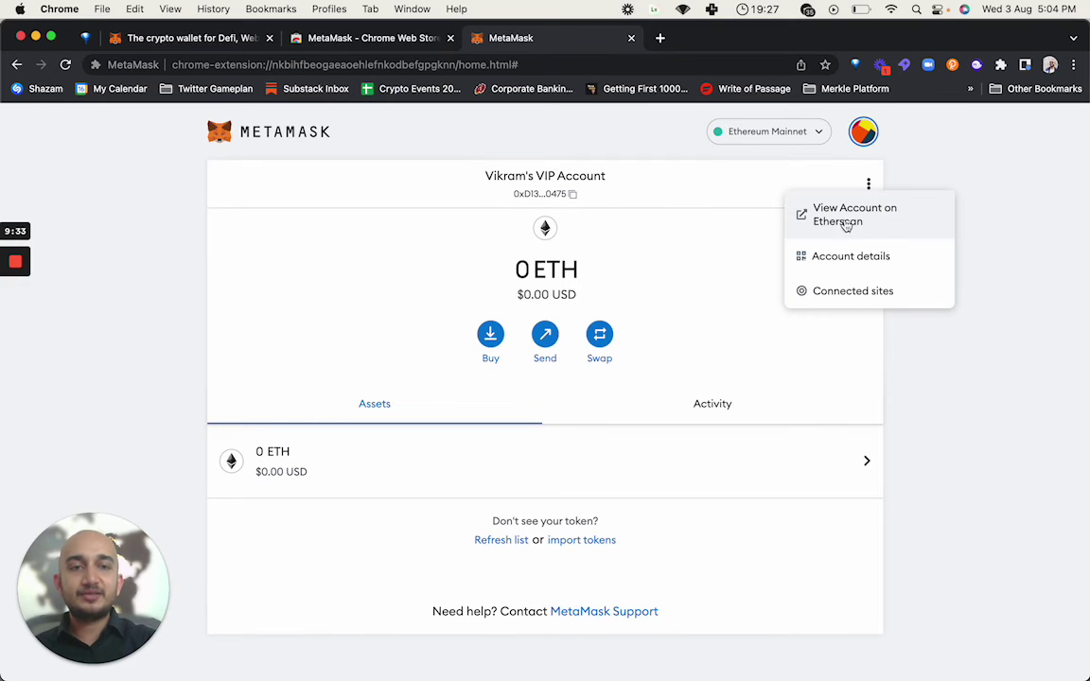
pyautogui.click(868, 135)
pyautogui.click(868, 136)
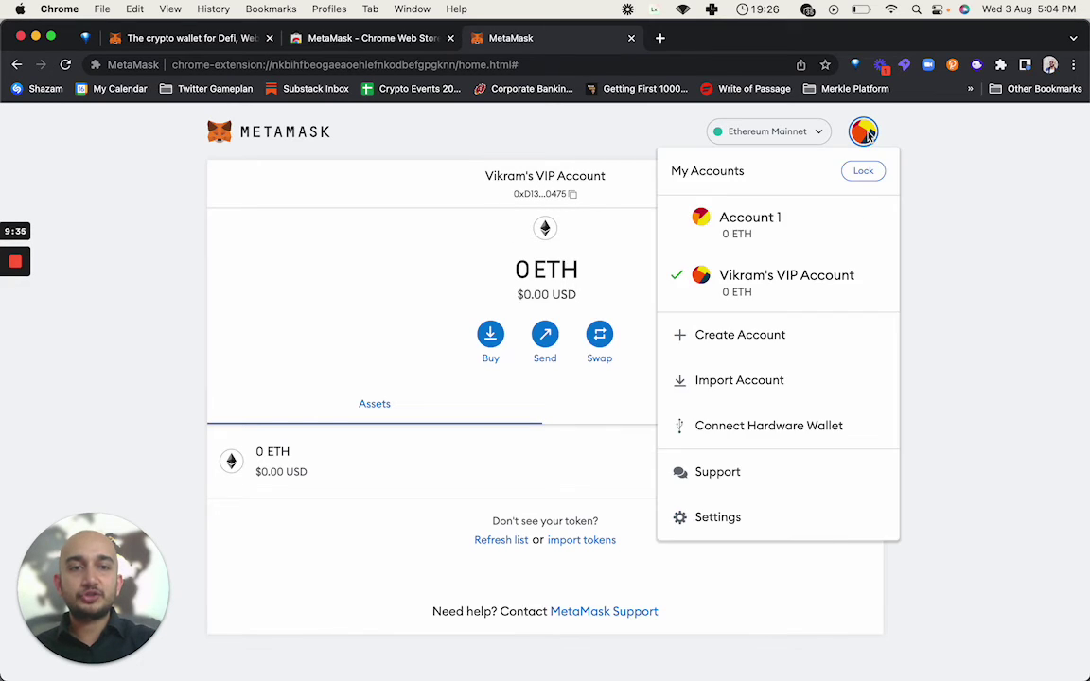
pyautogui.click(758, 223)
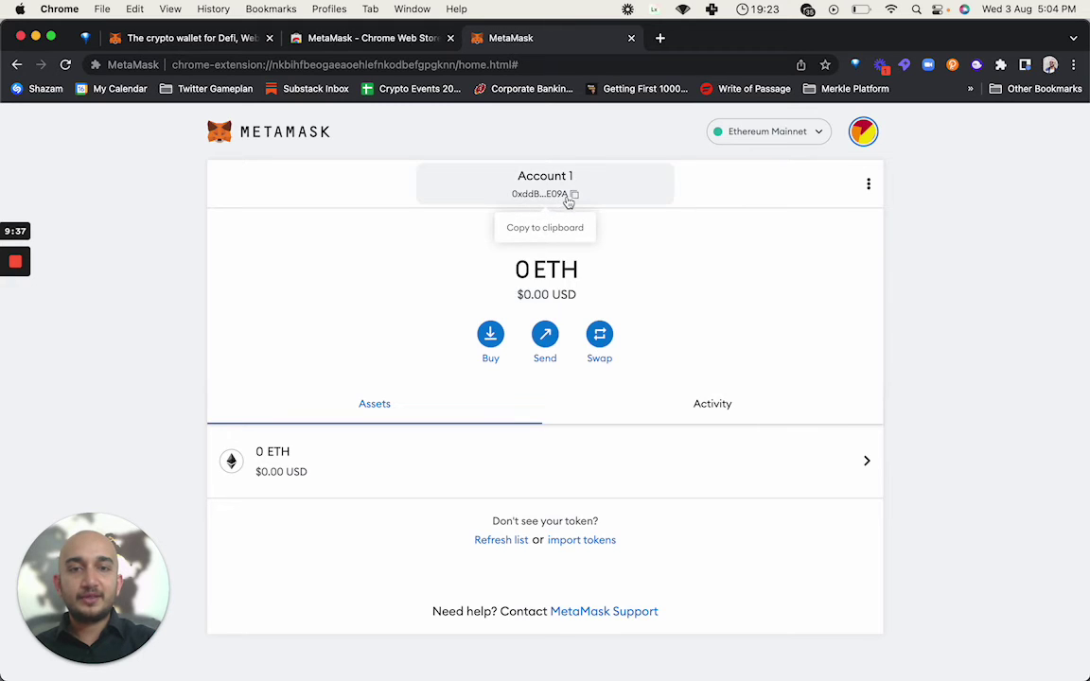
pyautogui.click(862, 135)
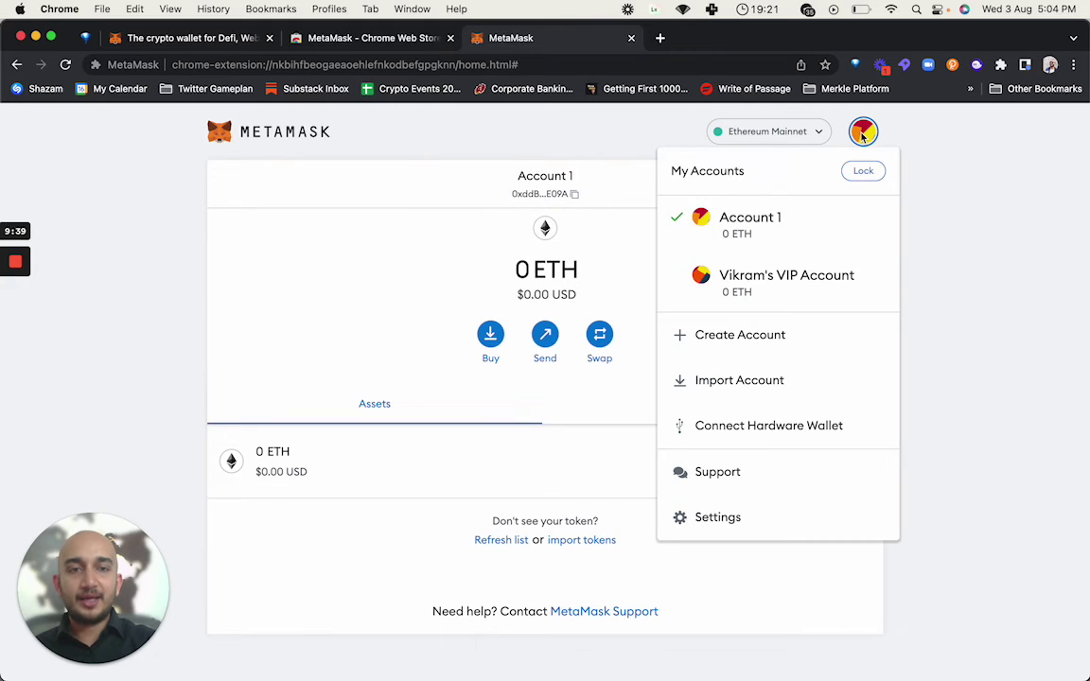
pyautogui.click(709, 274)
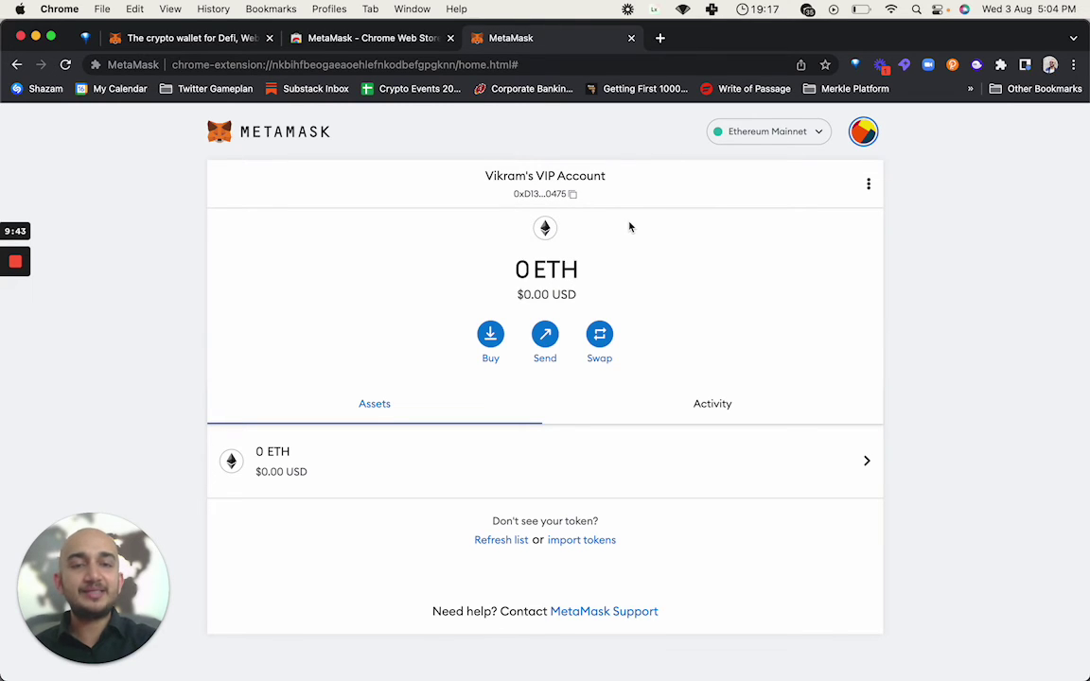
# Show the three-dot options menu for the VIP account
pyautogui.click(863, 132)
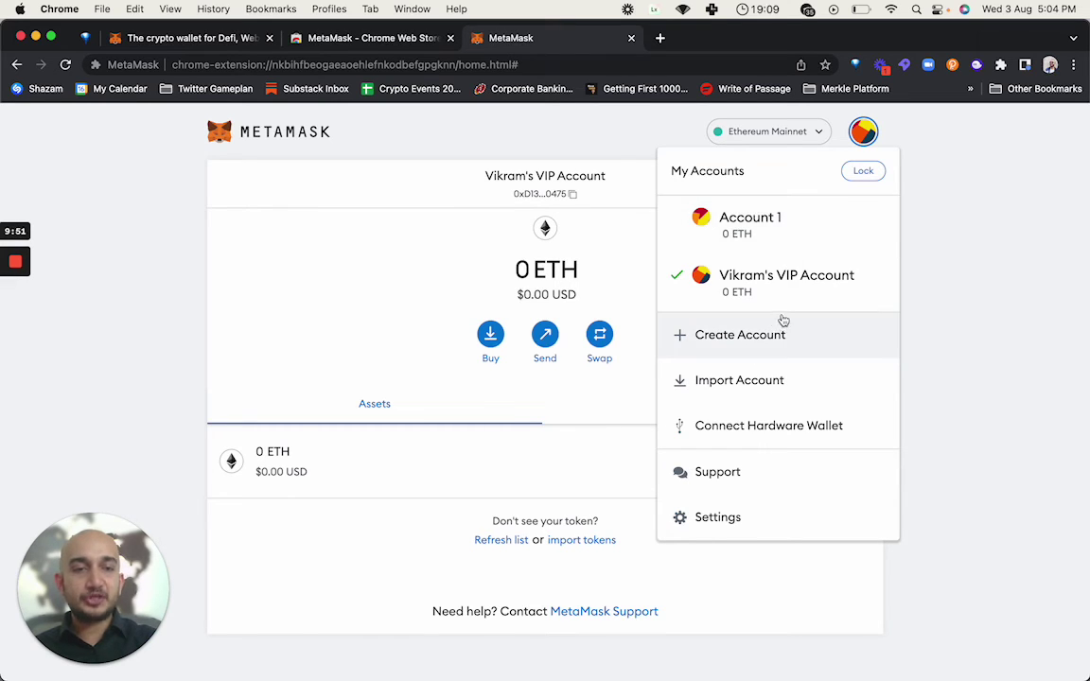
pyautogui.click(618, 209)
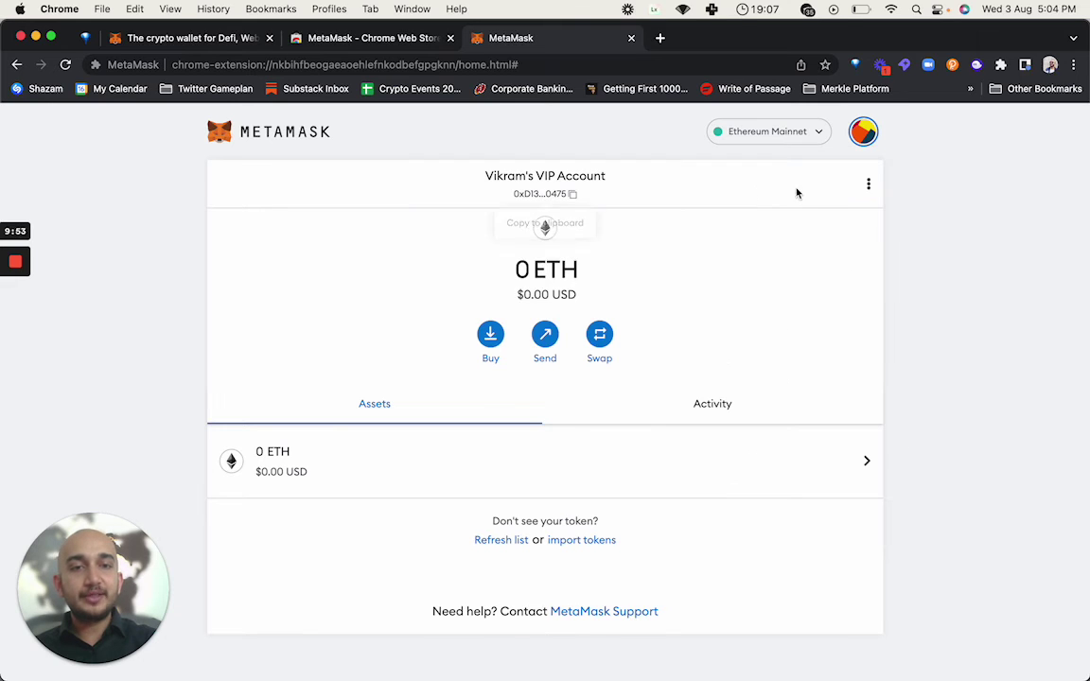
pyautogui.click(868, 183)
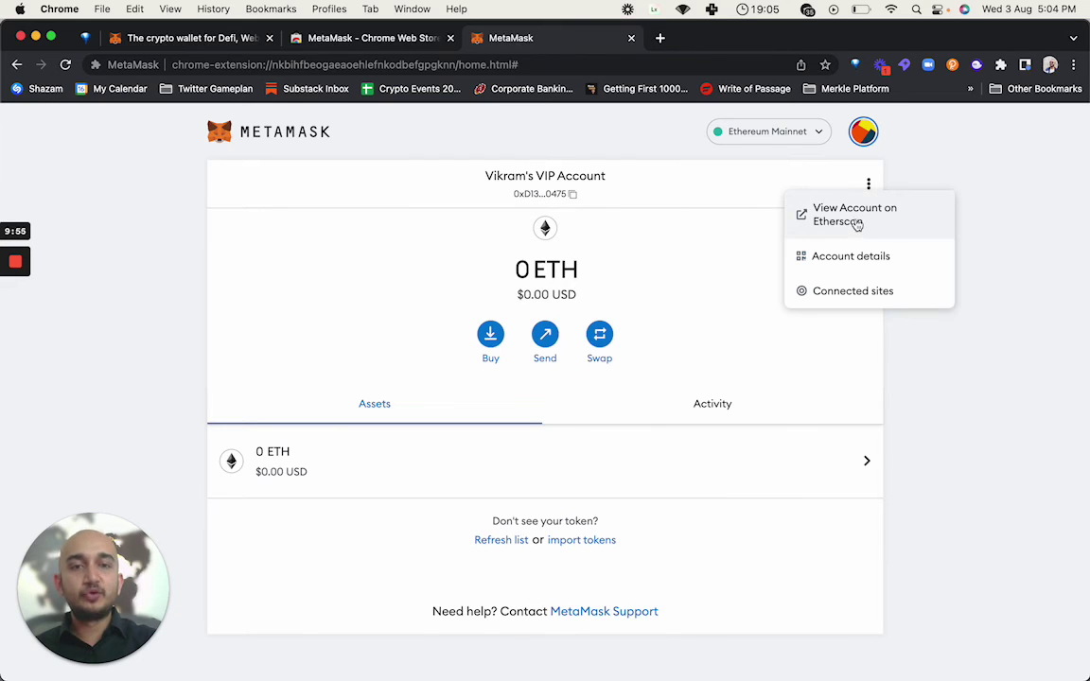
# View the VIP account on Etherscan and check its empty Erc20 Token Txns and Analytics tabs
pyautogui.click(856, 220)
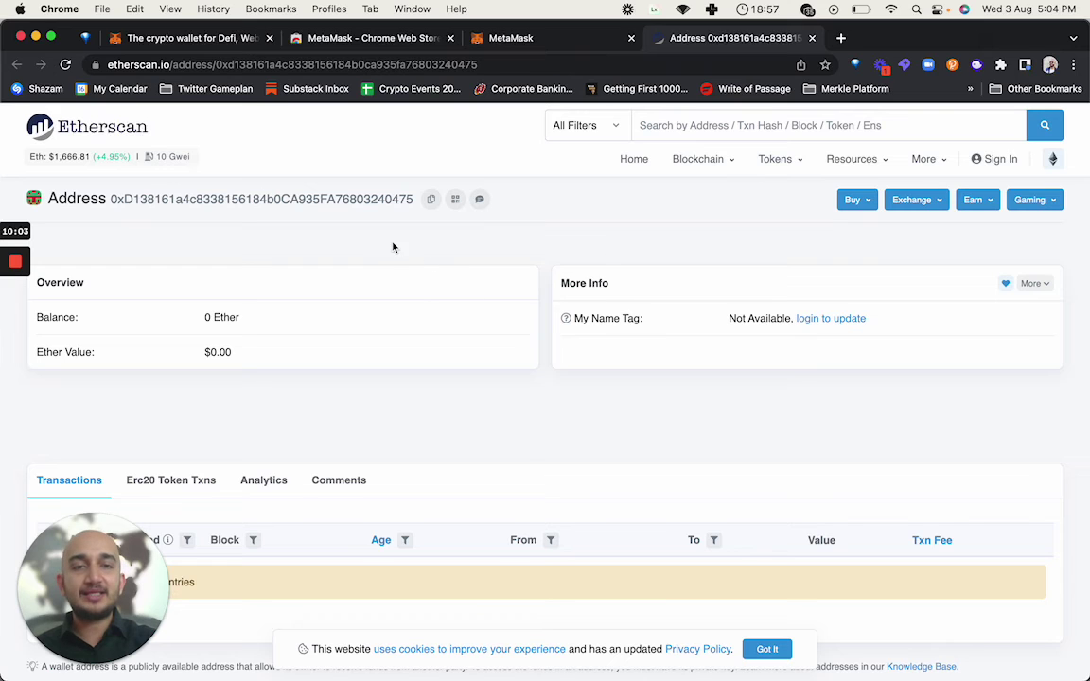
pyautogui.scroll(-3, 268, 337)
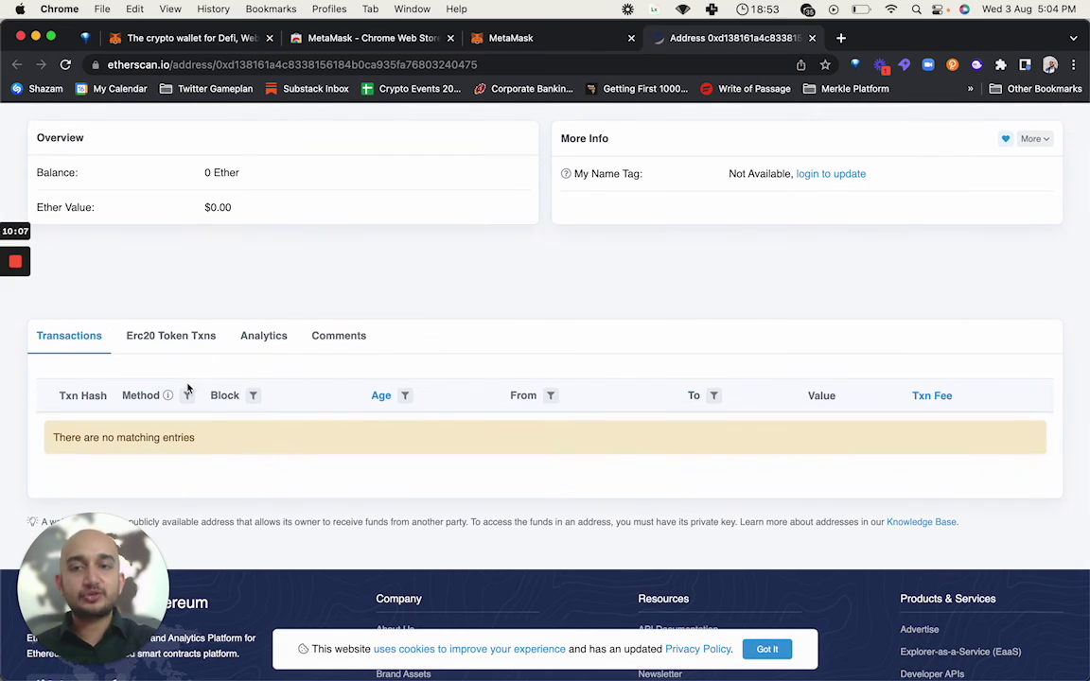
pyautogui.click(213, 343)
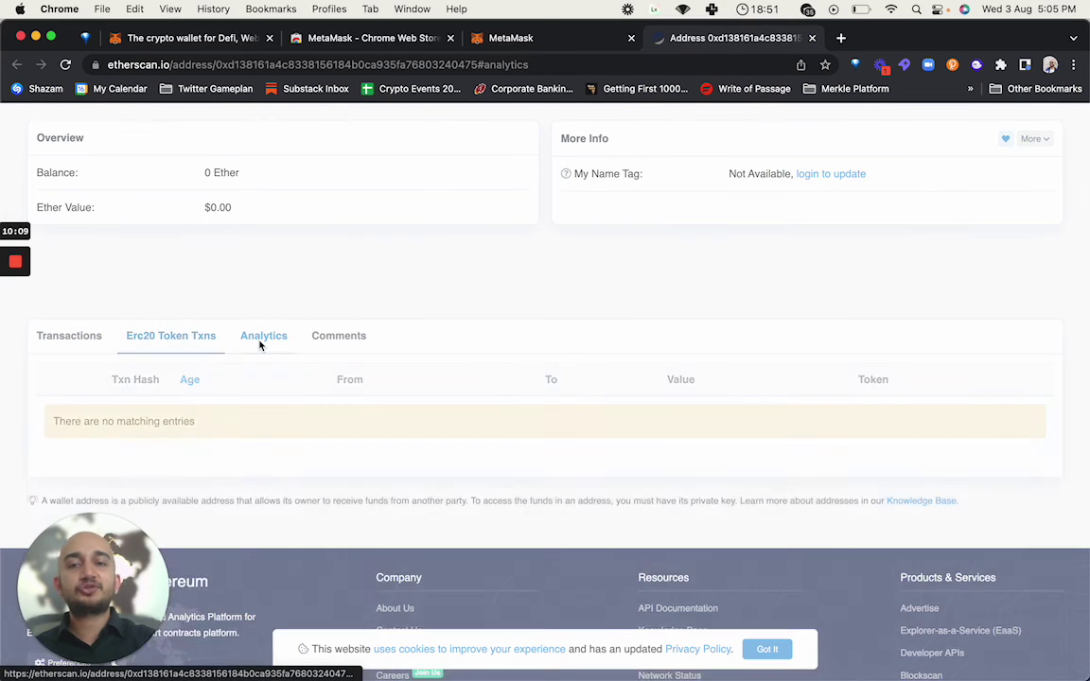
pyautogui.click(261, 343)
pyautogui.scroll(3, 383, 309)
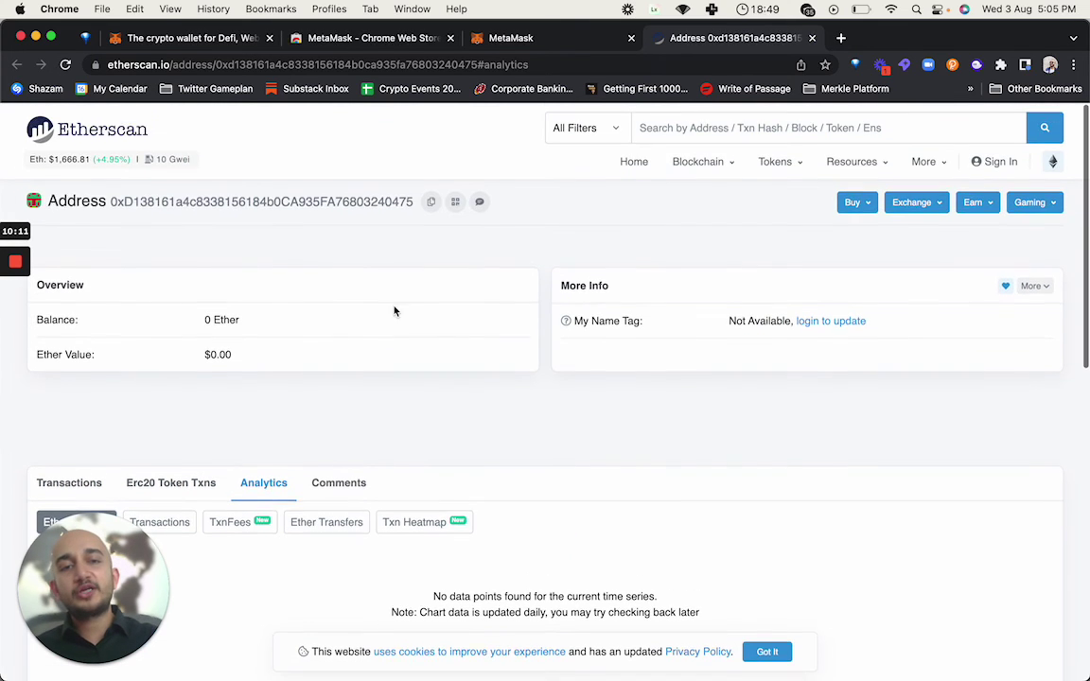
# Return to the MetaMask tab and review the My Accounts list before closing it
pyautogui.click(555, 48)
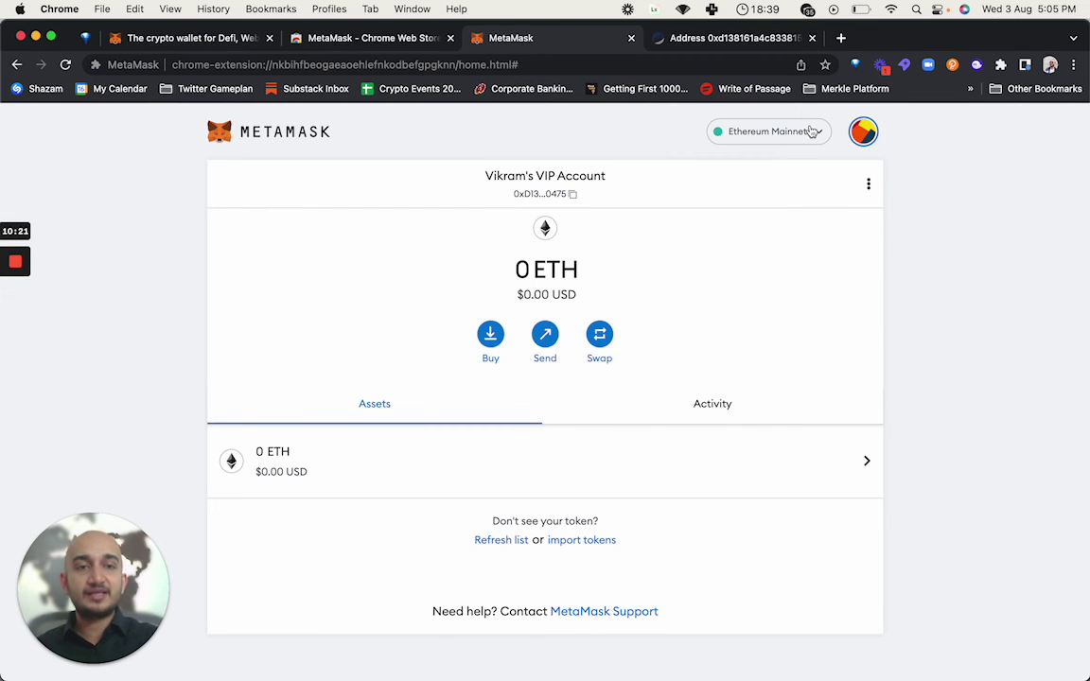
pyautogui.click(862, 131)
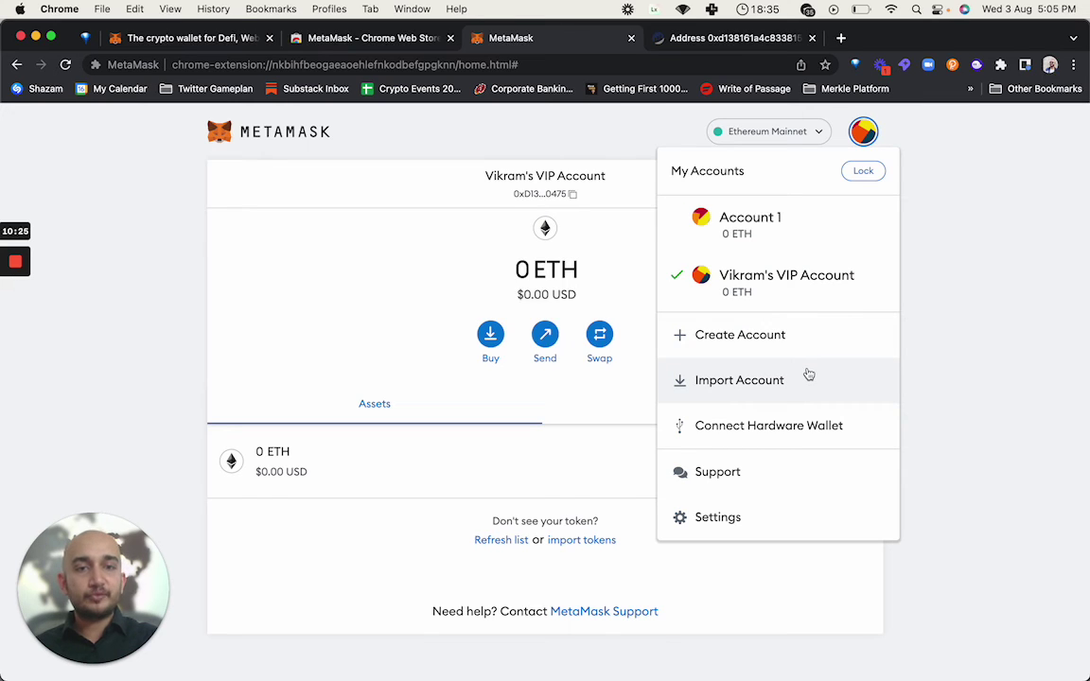
pyautogui.click(516, 139)
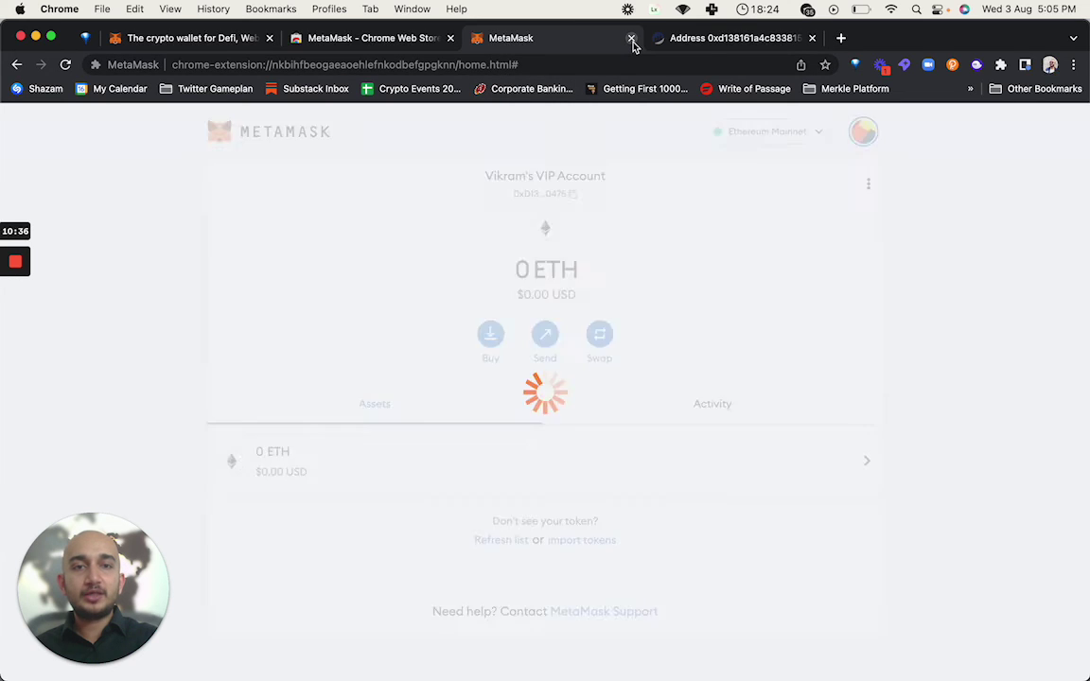
# Close the wallet and Etherscan tabs, then pin MetaMask from the Extensions puzzle-piece menu
pyautogui.click(630, 38)
pyautogui.click(631, 38)
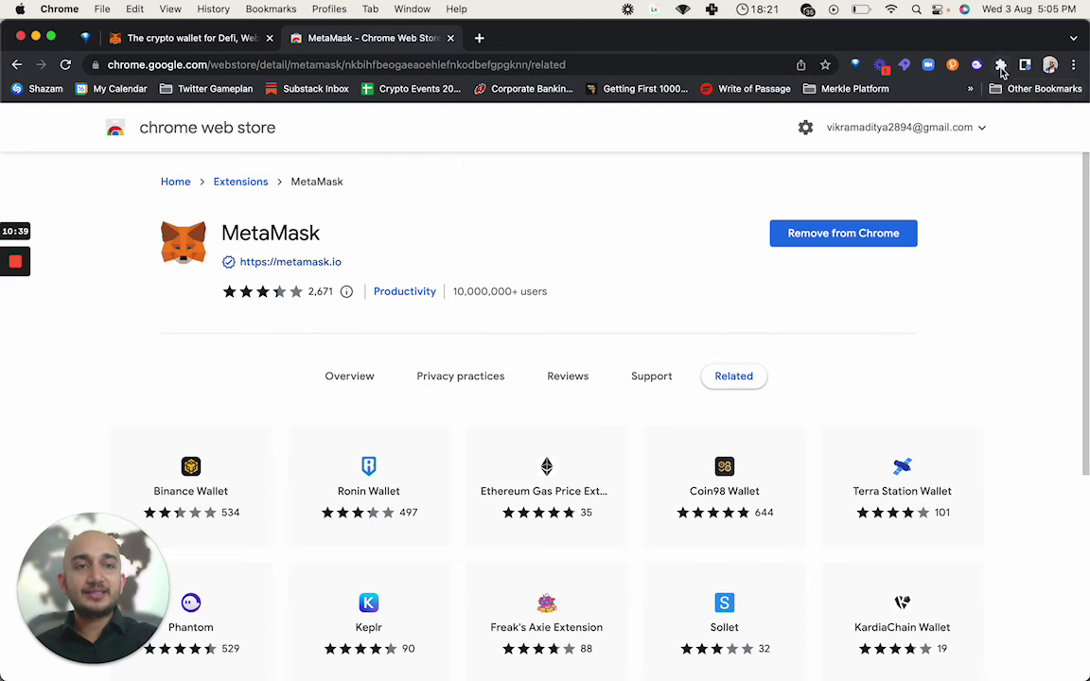
pyautogui.click(1001, 66)
pyautogui.scroll(-3, 859, 417)
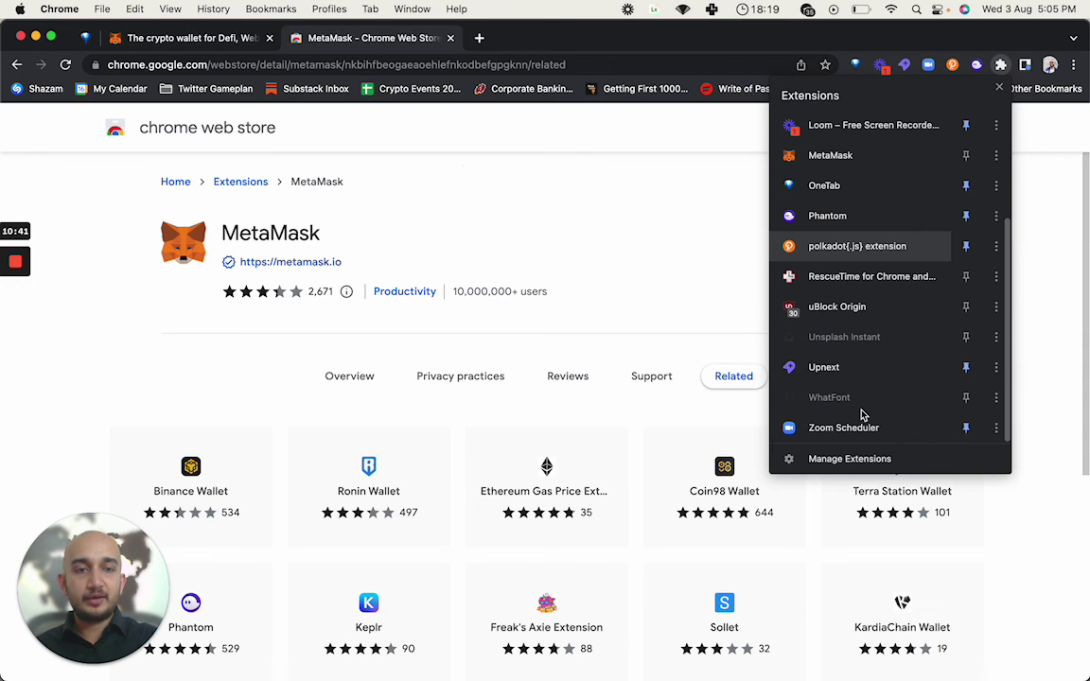
pyautogui.scroll(5, 860, 414)
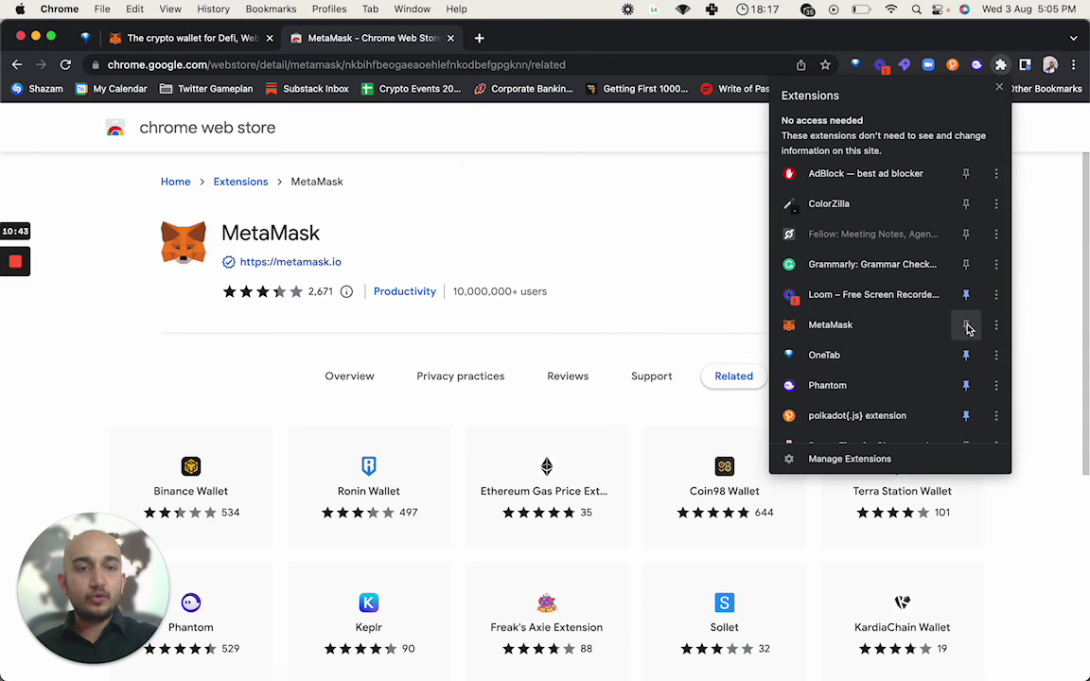
pyautogui.click(966, 326)
pyautogui.click(974, 56)
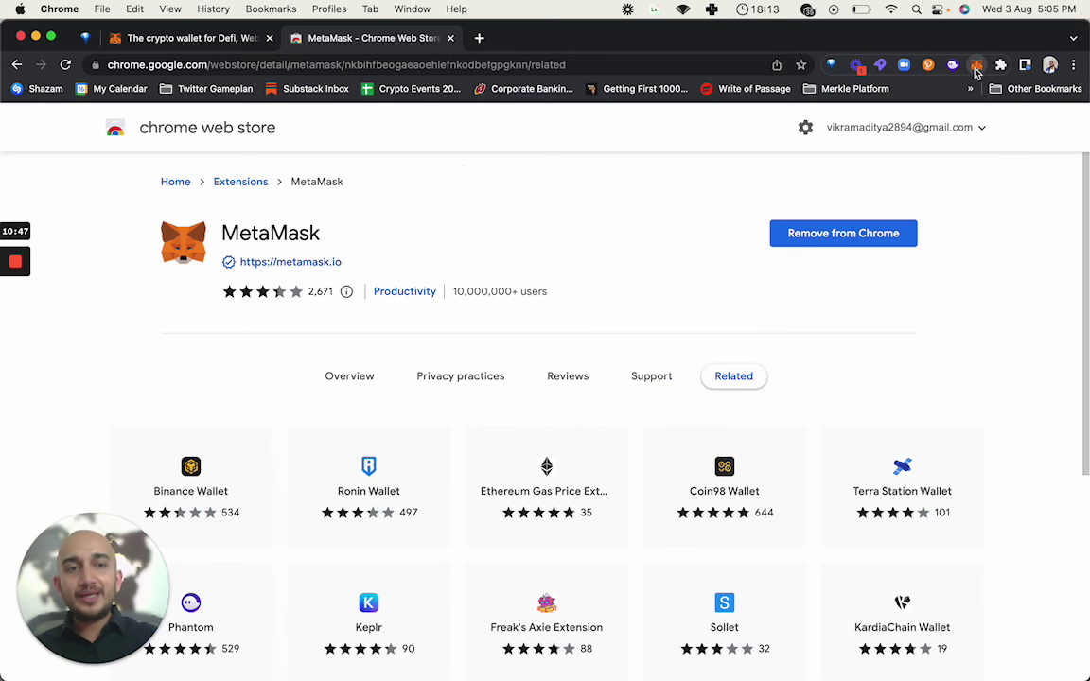
# Open the pinned MetaMask popup, look at the network list, then close it
pyautogui.click(976, 66)
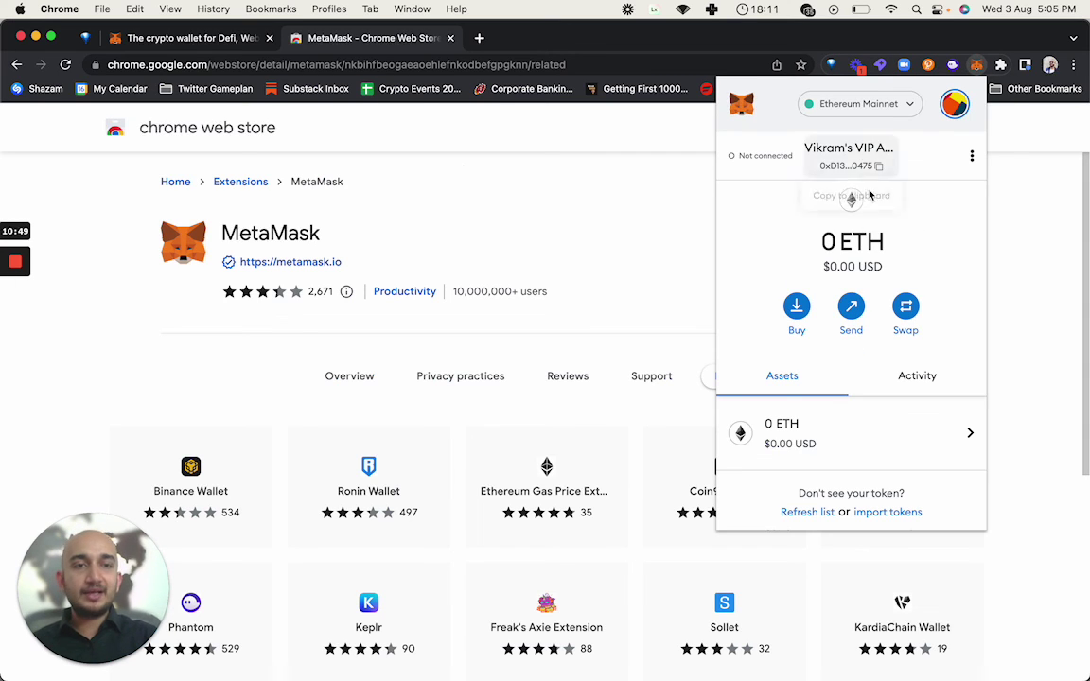
pyautogui.scroll(-1, 841, 369)
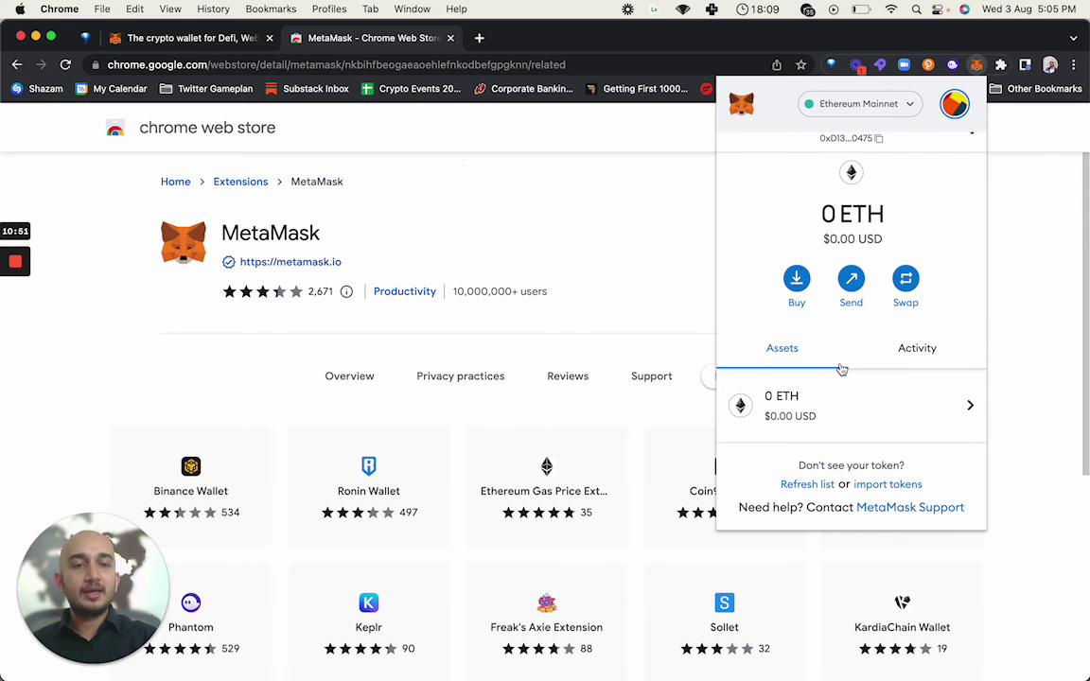
pyautogui.scroll(1, 841, 369)
pyautogui.click(800, 100)
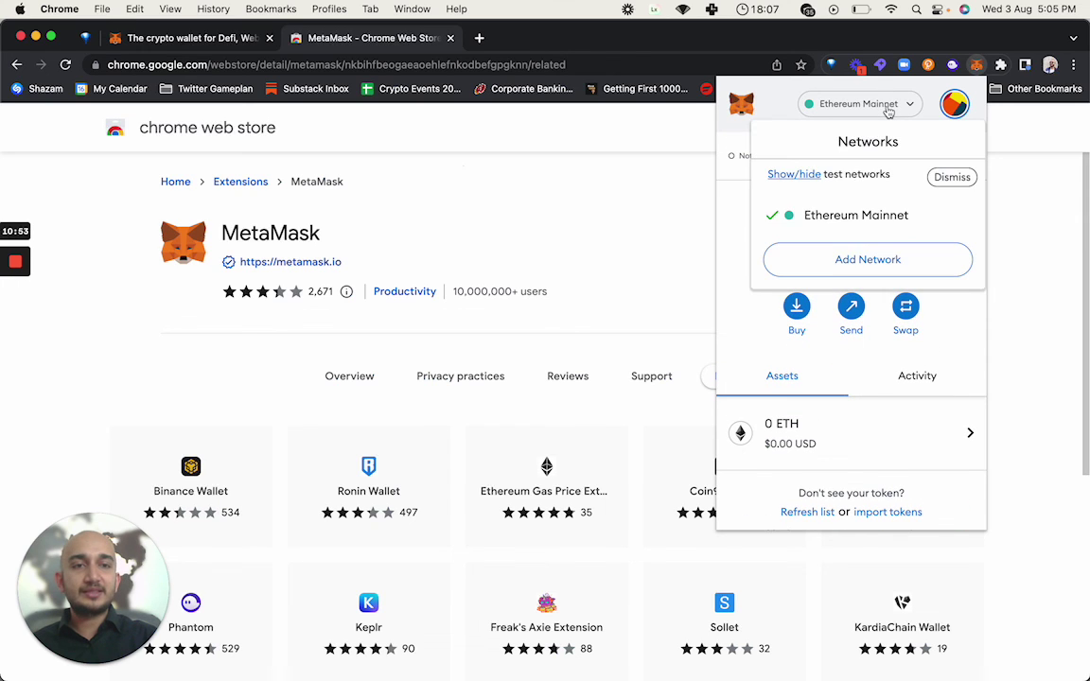
pyautogui.click(1008, 133)
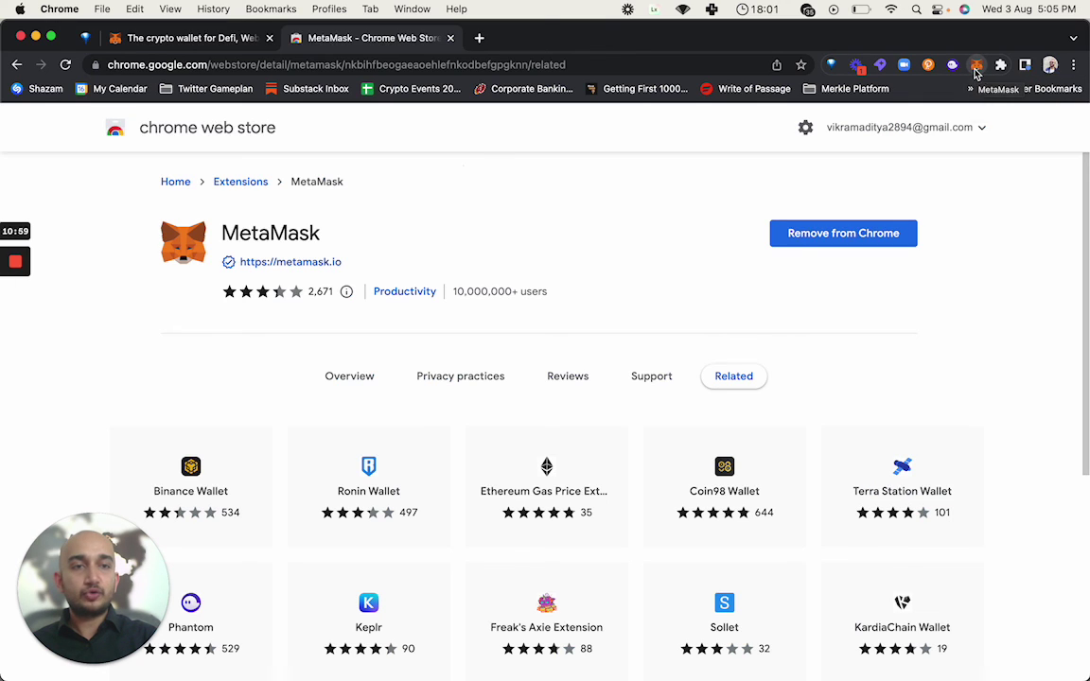
# Reopen the popup to view the accounts list, then open the popup again
pyautogui.click(975, 66)
pyautogui.click(954, 104)
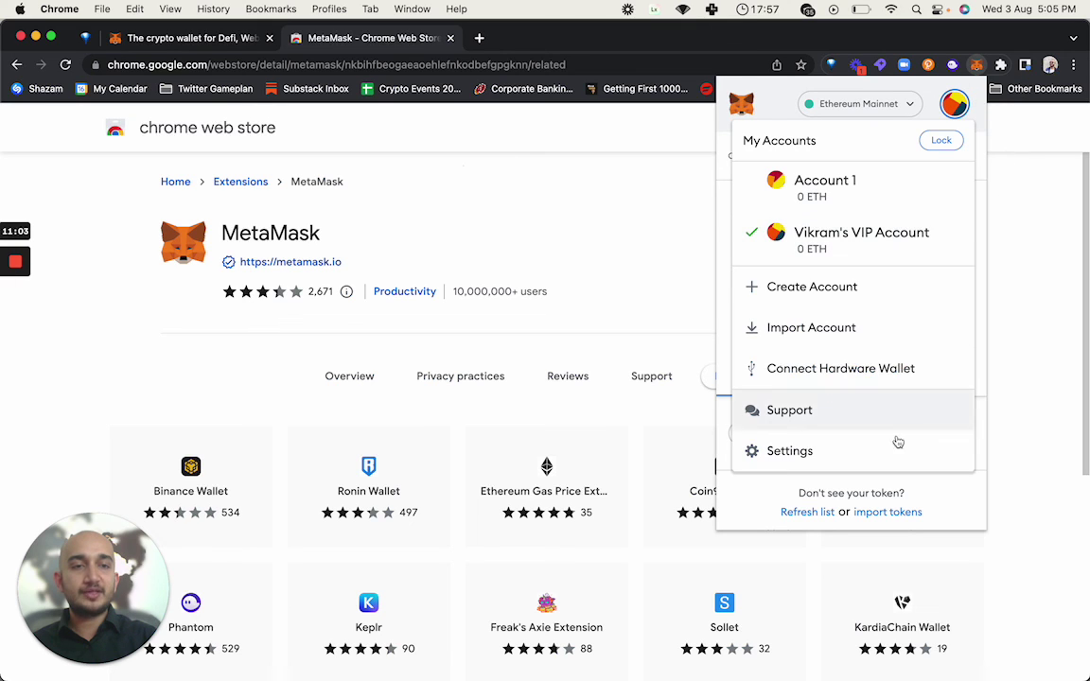
pyautogui.click(1011, 148)
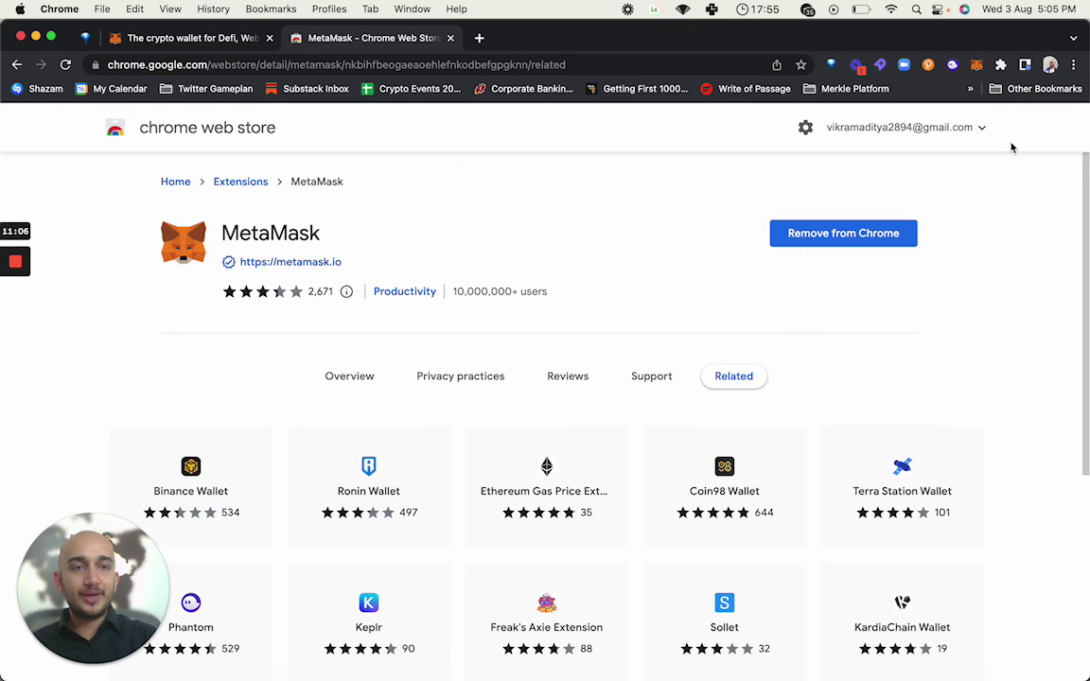
pyautogui.click(977, 66)
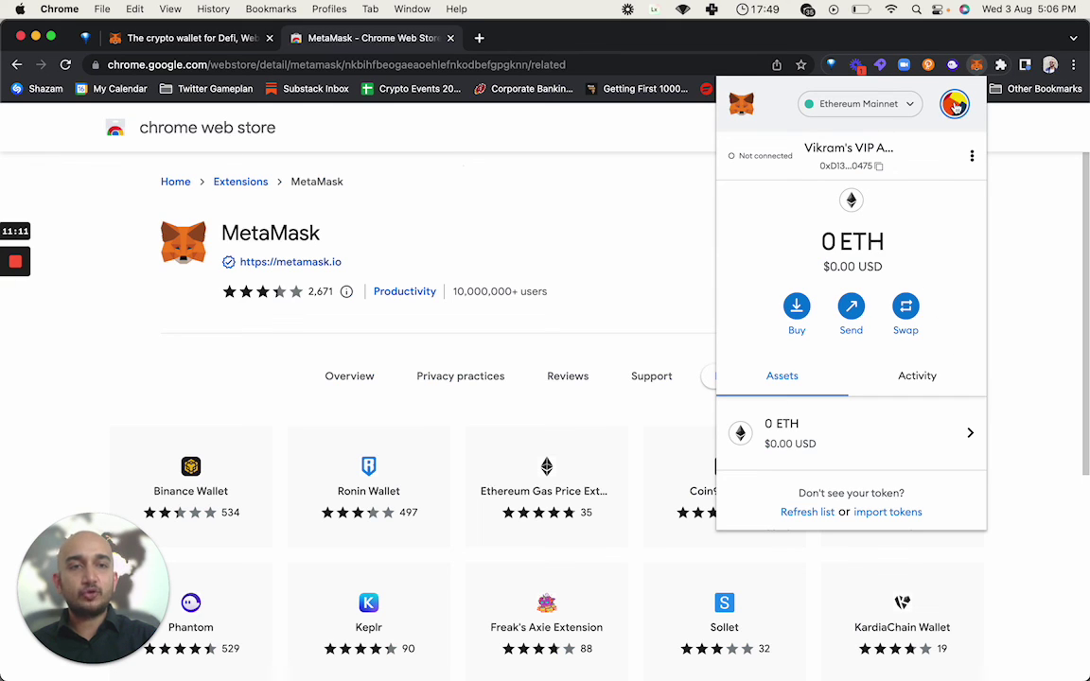
# Open the wallet Settings from the accounts menu, scroll through them, and close them
pyautogui.click(954, 104)
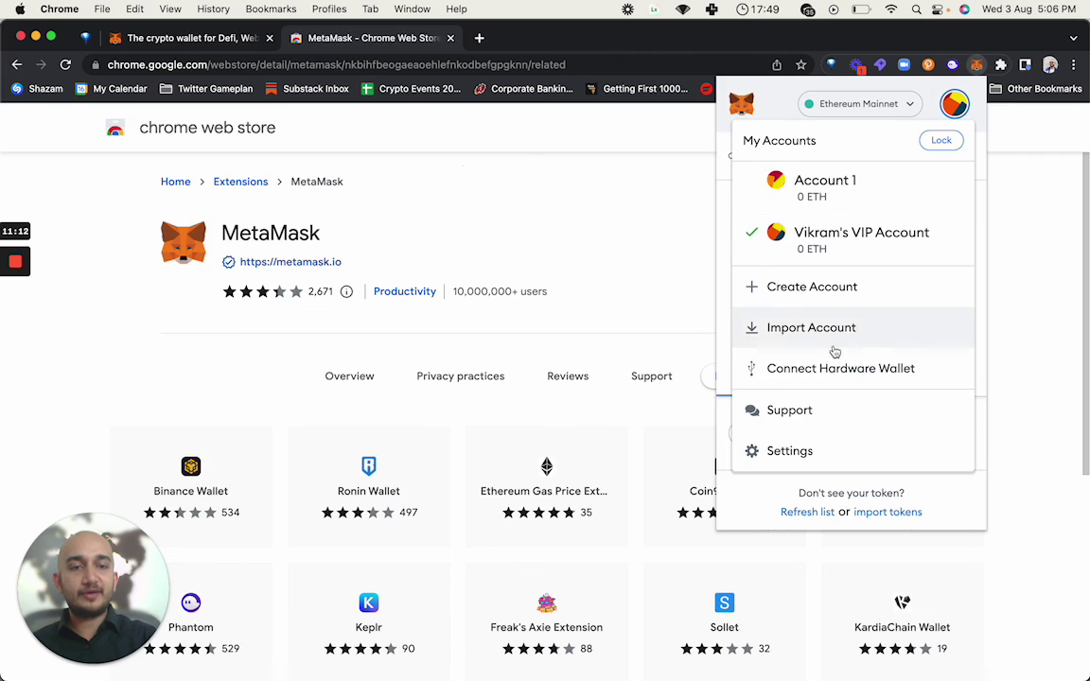
pyautogui.click(800, 451)
pyautogui.scroll(-2, 802, 451)
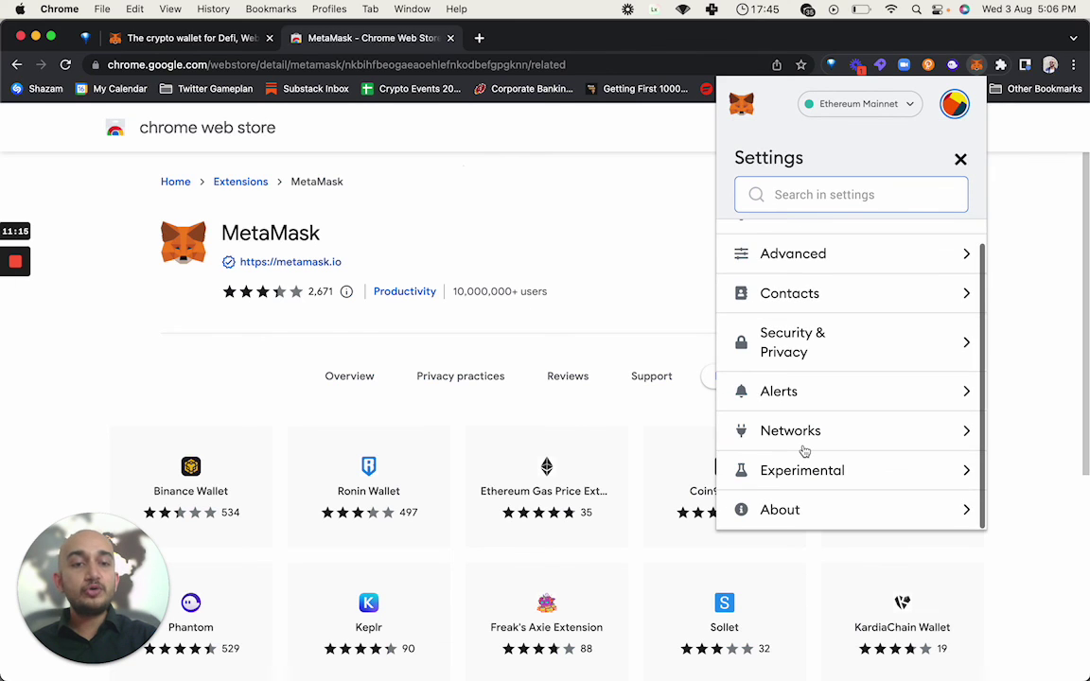
pyautogui.scroll(2, 875, 302)
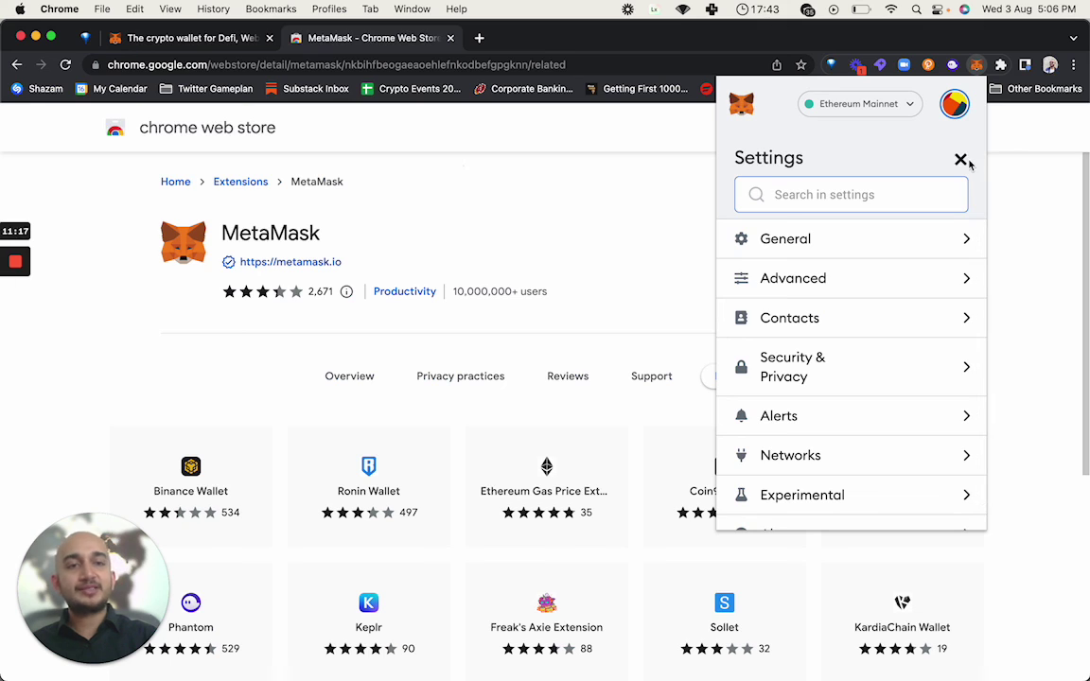
pyautogui.click(960, 160)
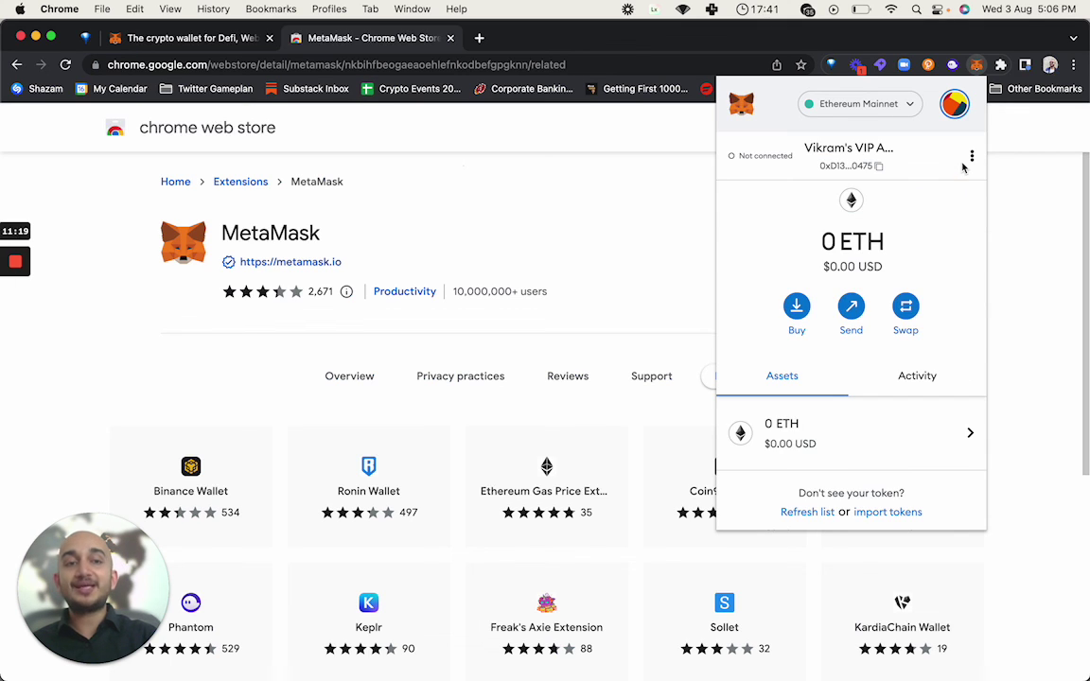
# Reopen the MetaMask popup and copy the VIP account's address to the clipboard
pyautogui.click(1022, 163)
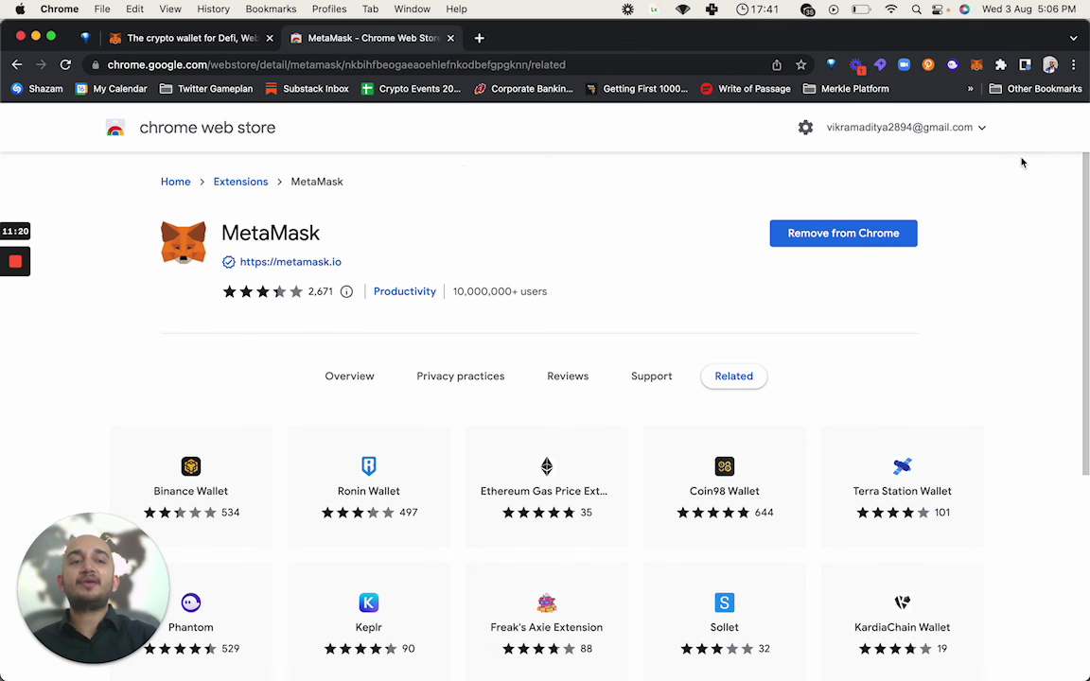
pyautogui.click(976, 65)
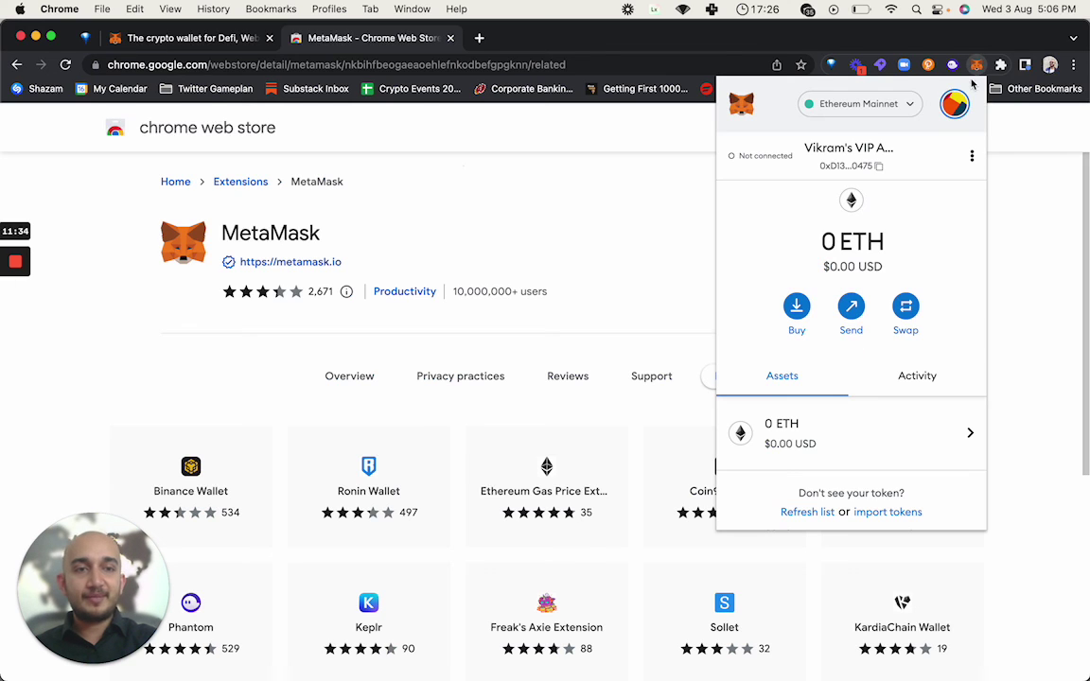
pyautogui.click(878, 167)
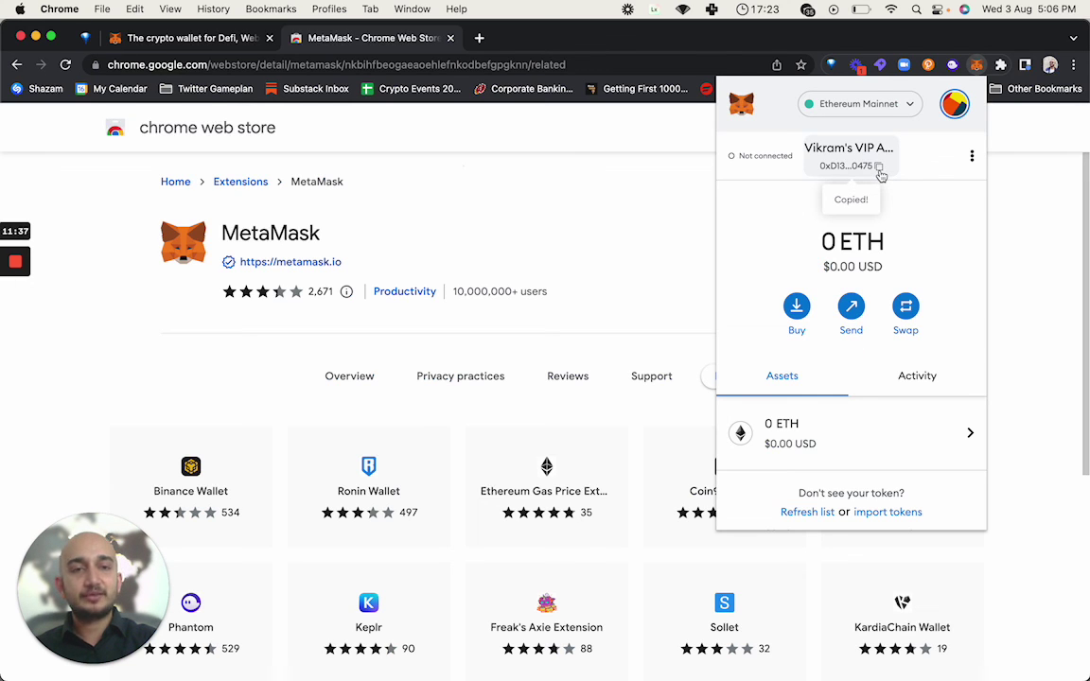